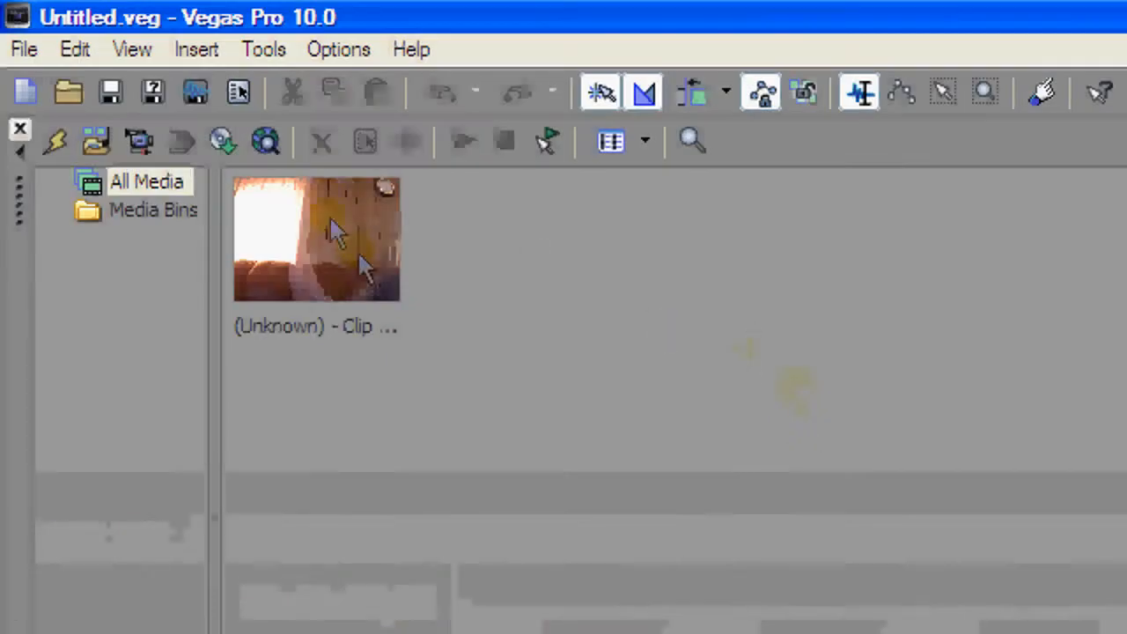
Step: Place the room clip at the start of the timeline and play it back in the preview
drag(331, 222, 486, 522)
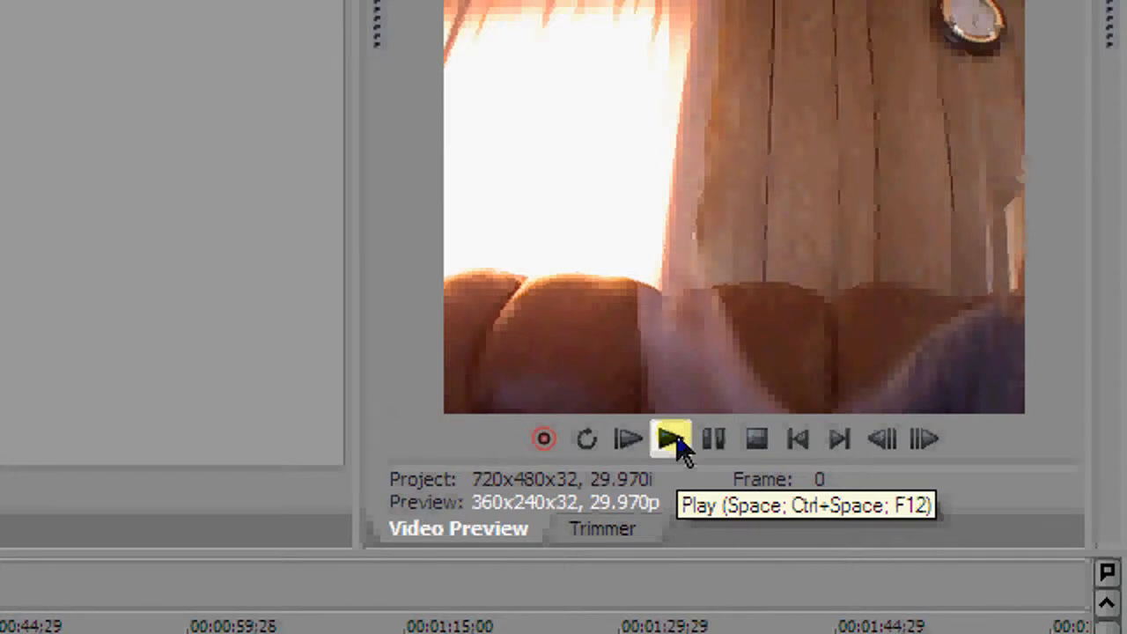
click(671, 439)
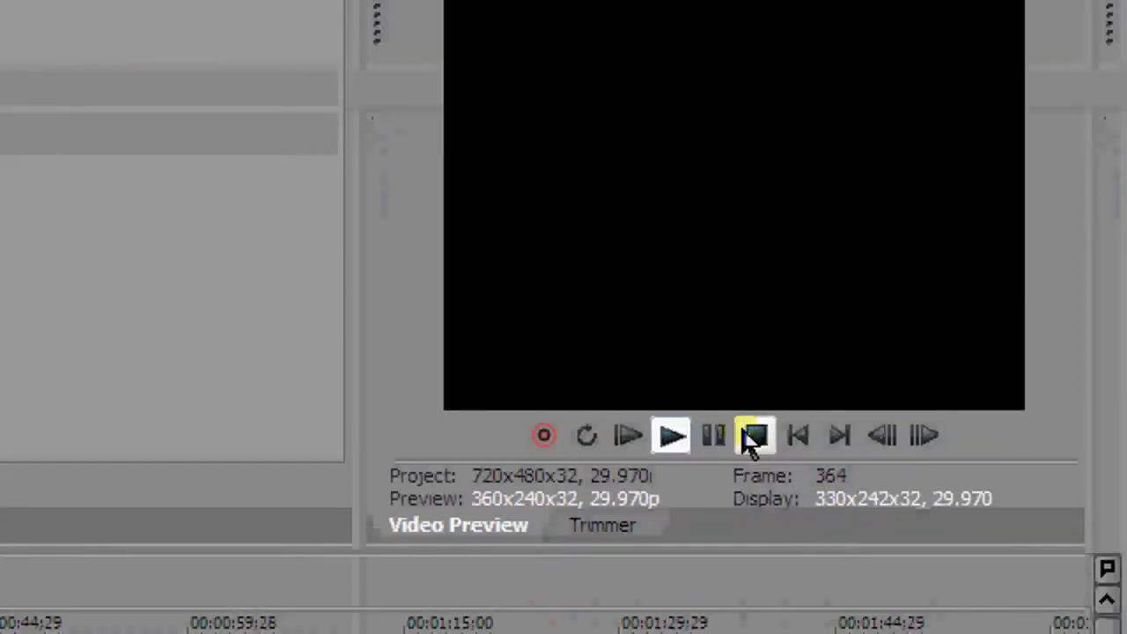
click(755, 437)
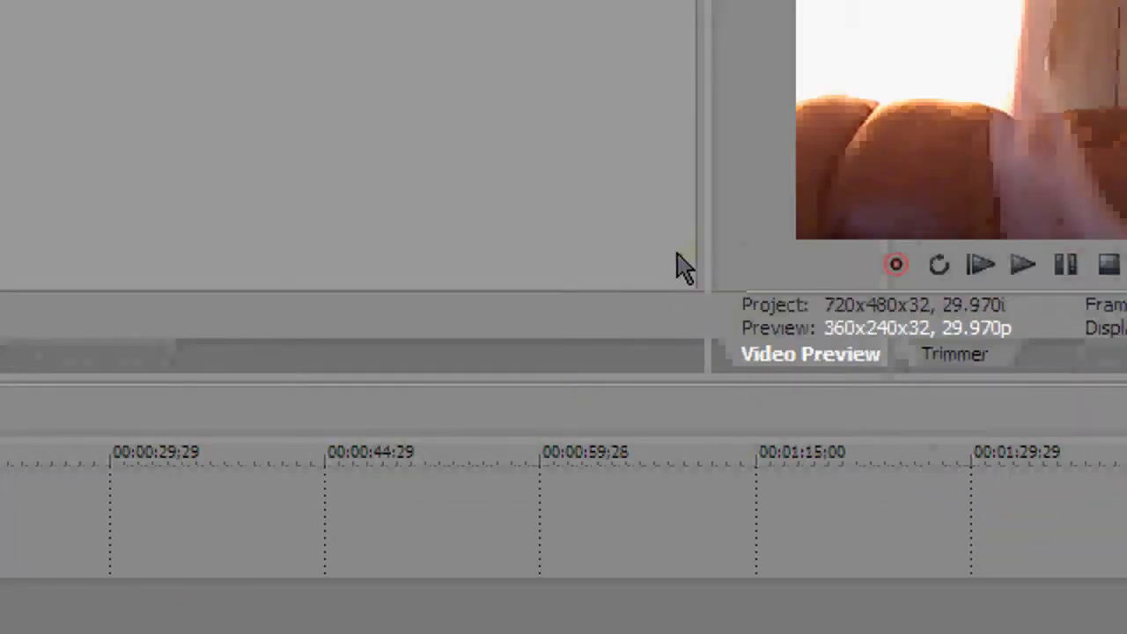
click(682, 267)
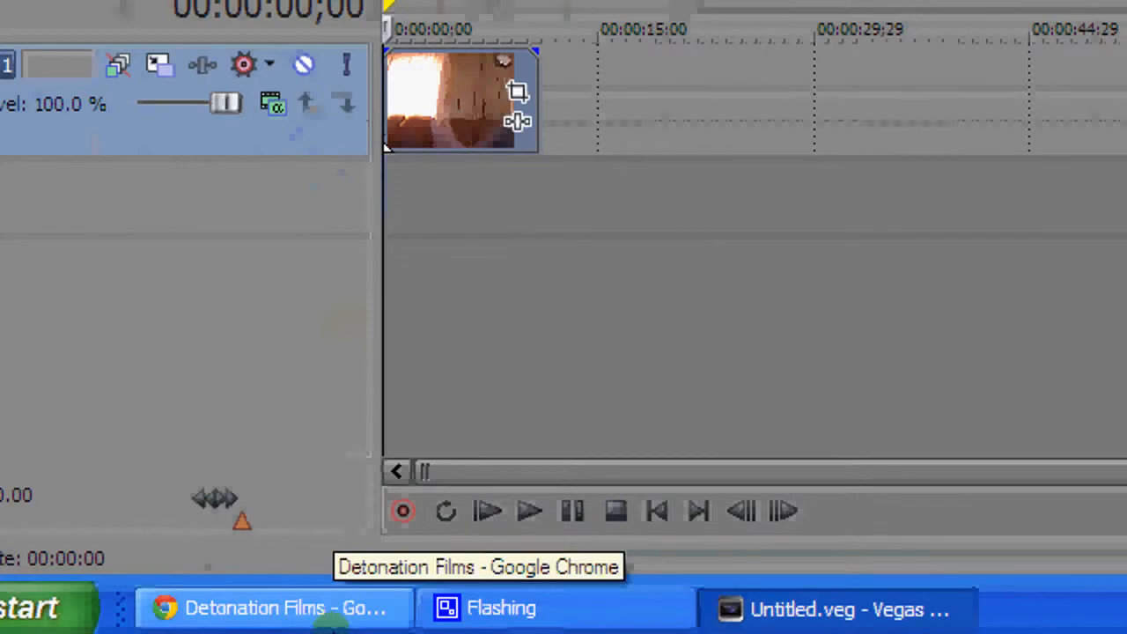
Step: Switch to the Detonation Films site in Chrome, enter it, and open the Effects Stock Footage page
click(335, 617)
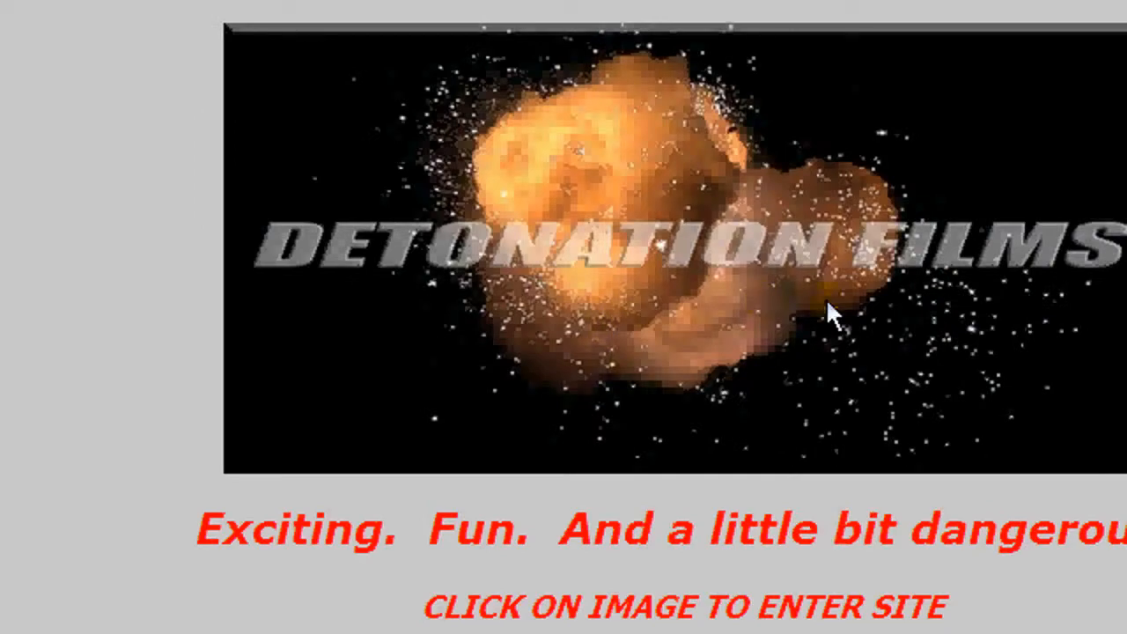
click(828, 304)
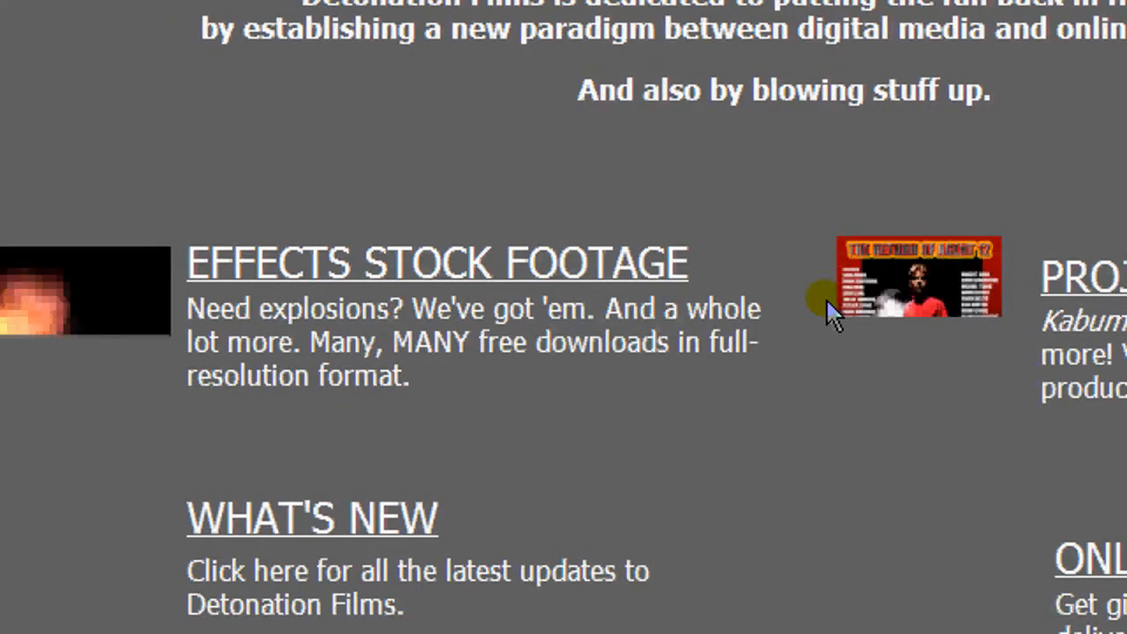
click(502, 264)
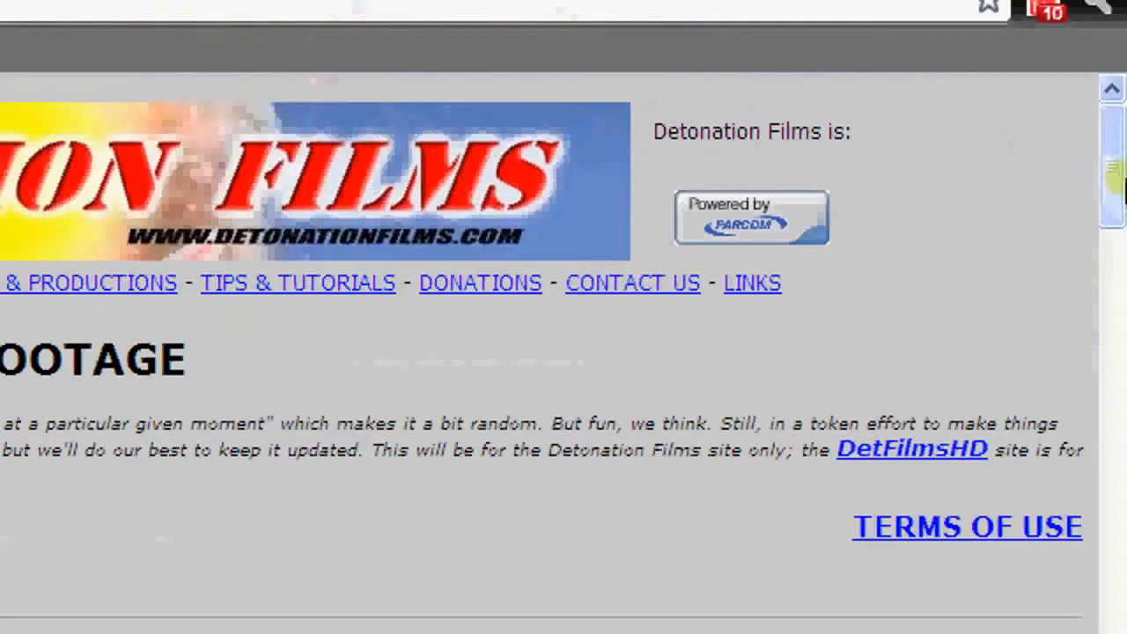
Step: Look through the stock footage categories for free fire and explosion effects and open Free Stuff Page Two
drag(1121, 183, 1119, 276)
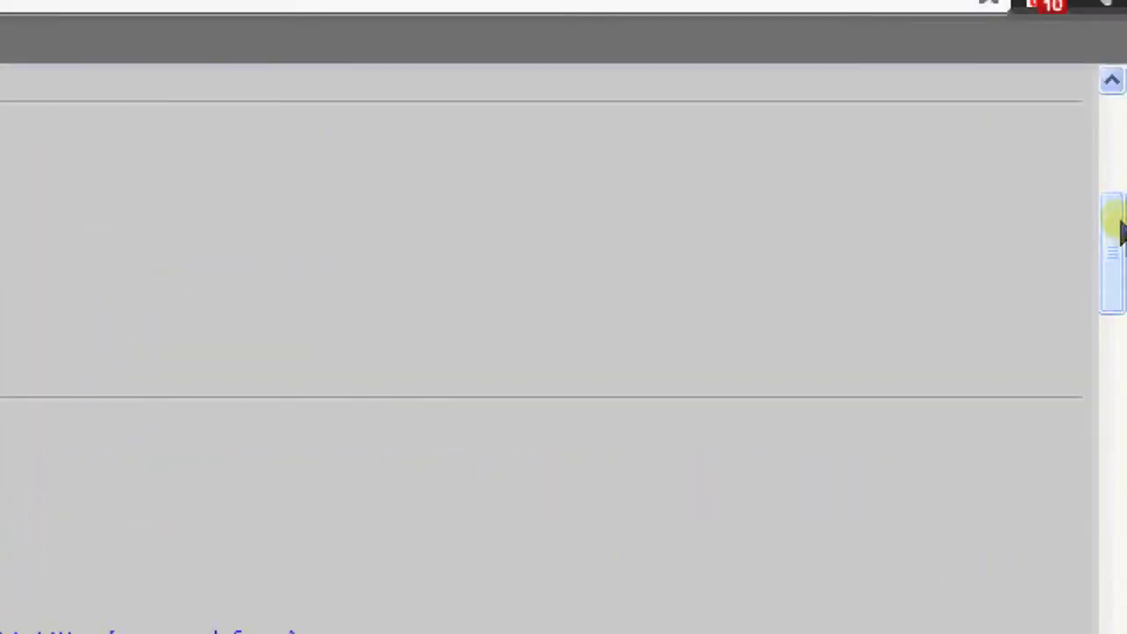
drag(1119, 240, 1121, 304)
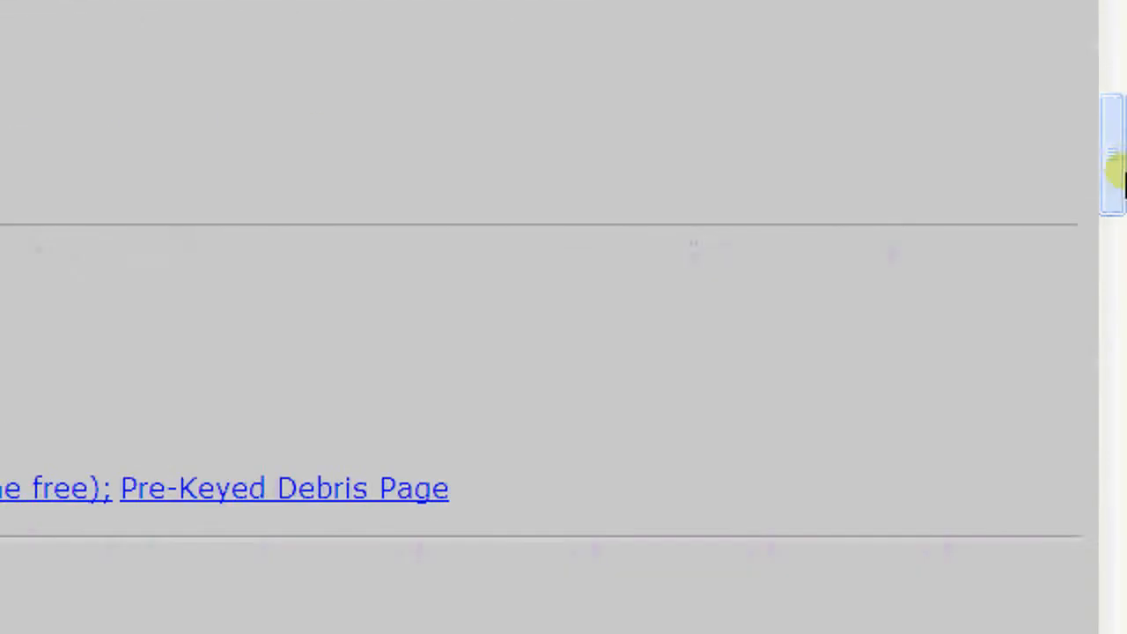
drag(1118, 171, 1118, 287)
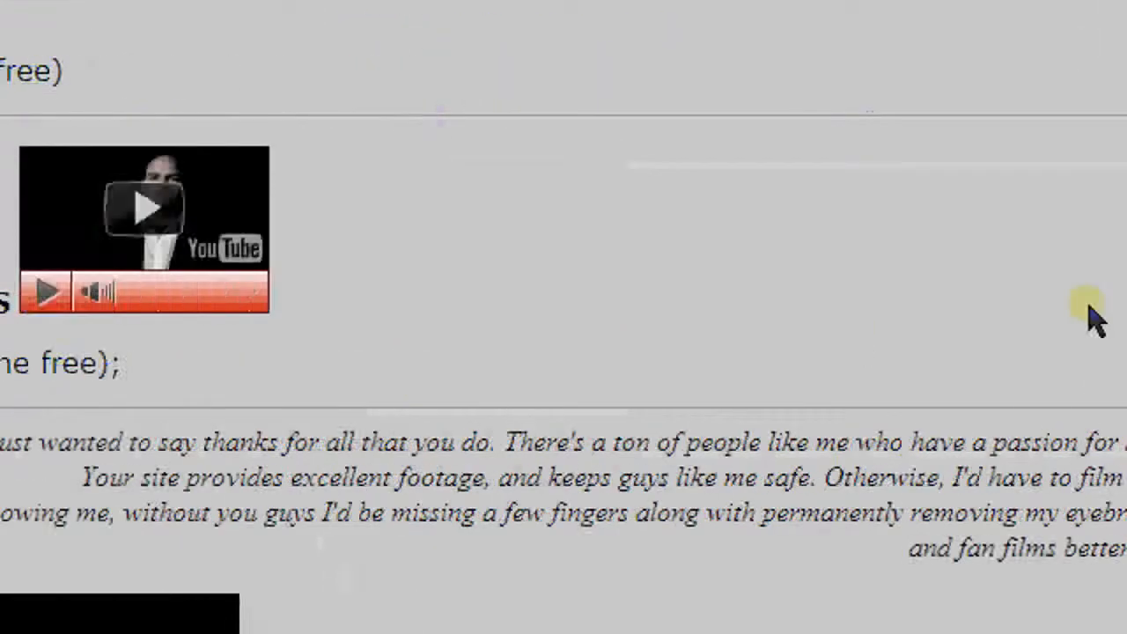
drag(1115, 184, 1113, 435)
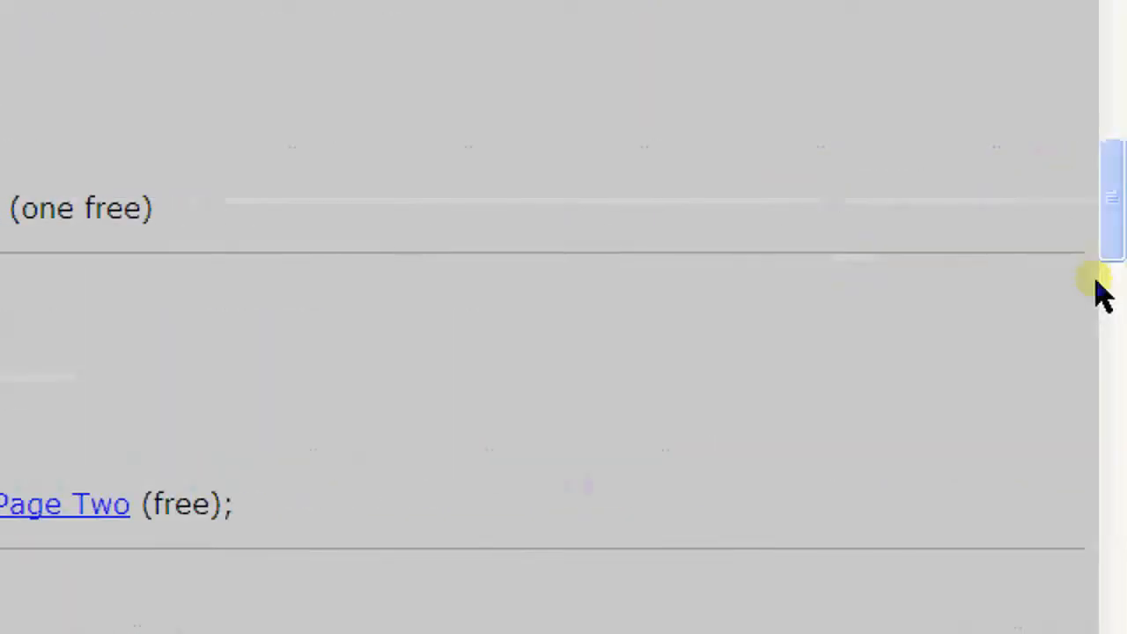
drag(1120, 208, 1120, 258)
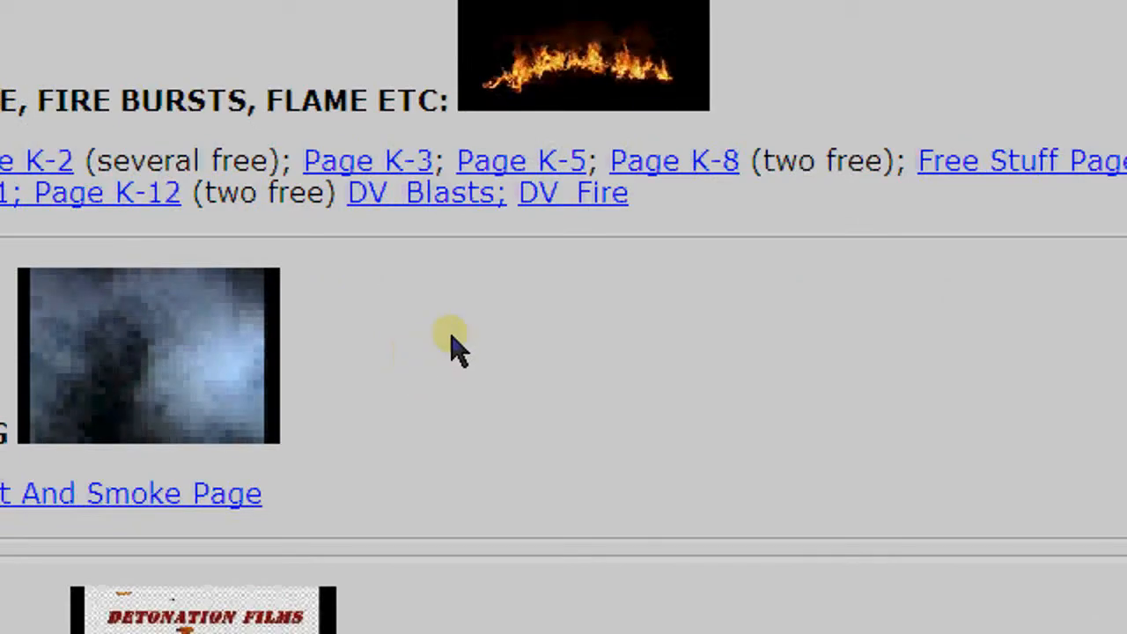
drag(1115, 237, 1090, 181)
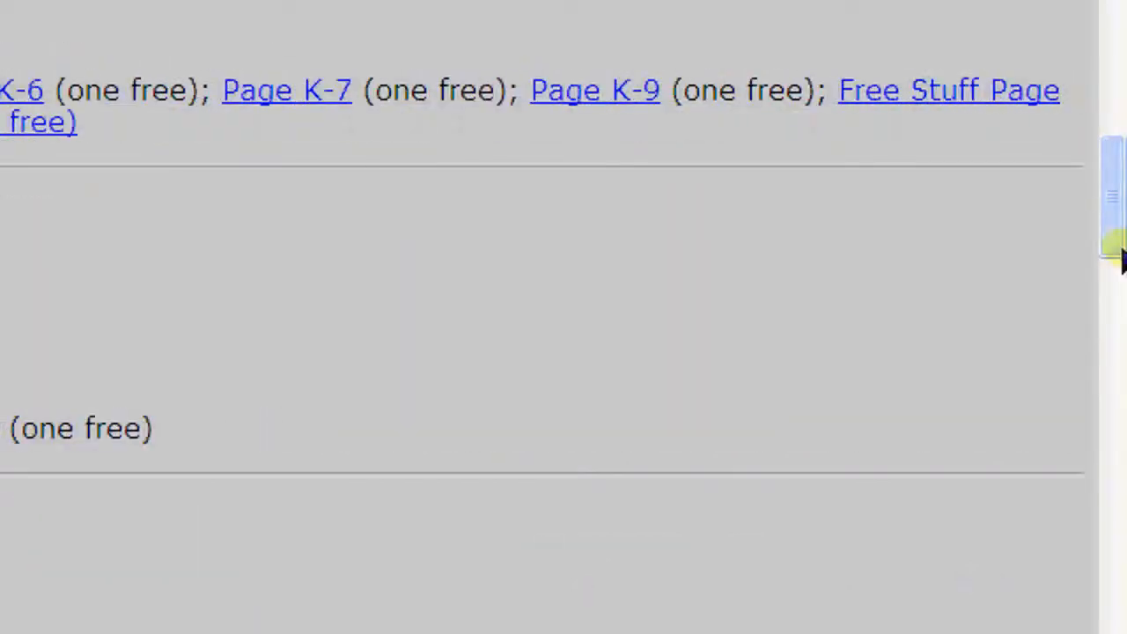
mouse_move(1115, 246)
mouse_down()
mouse_move(1112, 171)
mouse_move(1110, 239)
mouse_up()
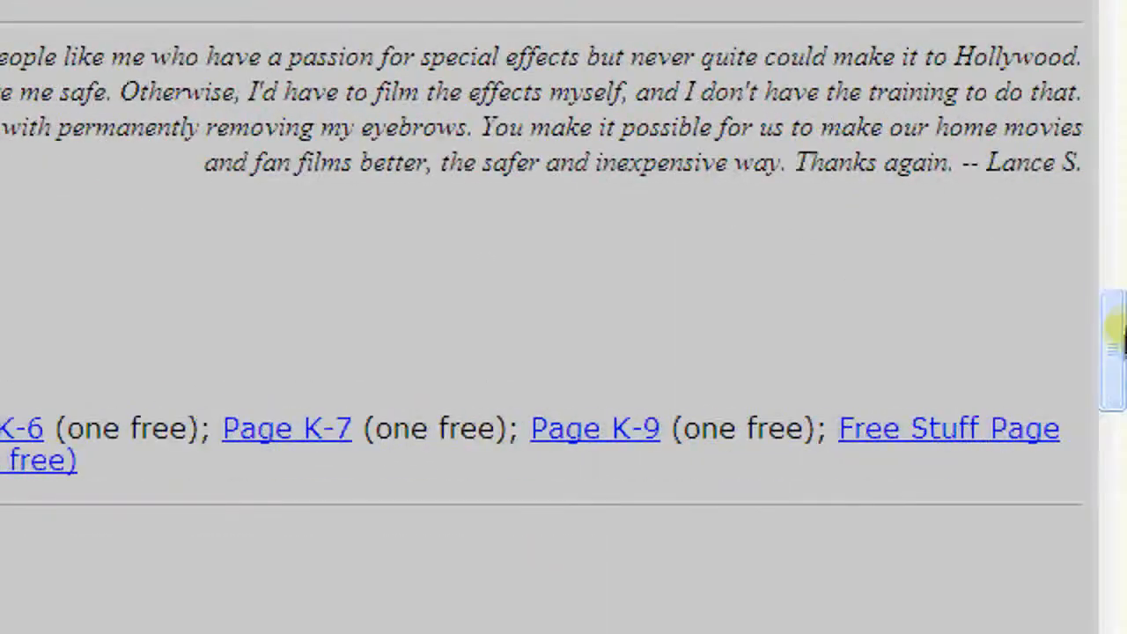
drag(1120, 335, 1120, 419)
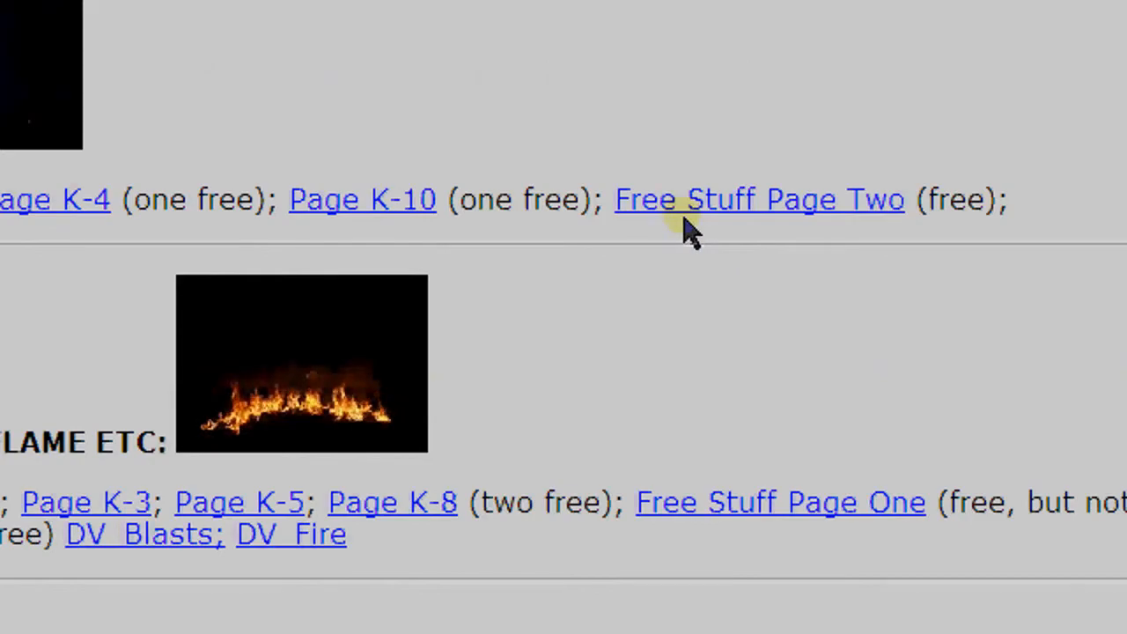
click(684, 199)
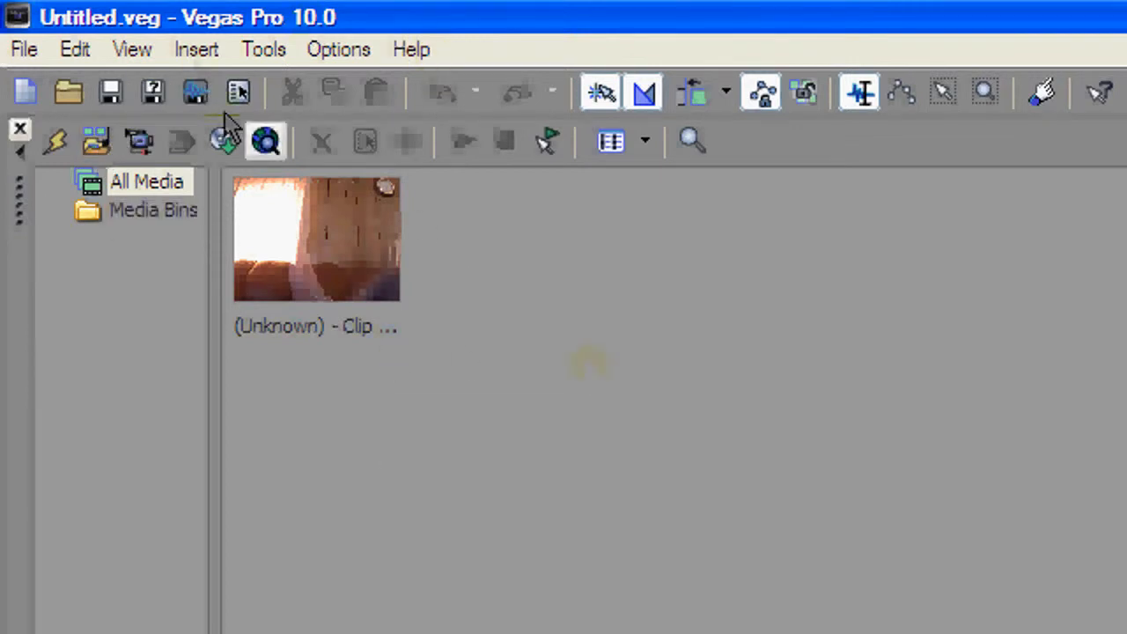
click(195, 51)
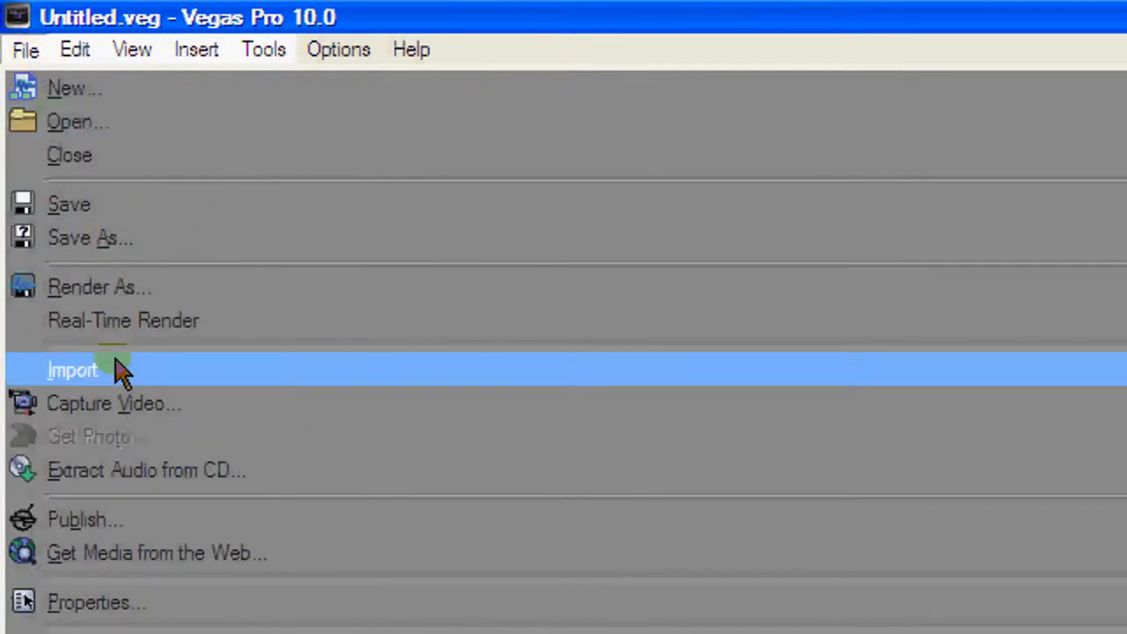
mouse_move(122, 371)
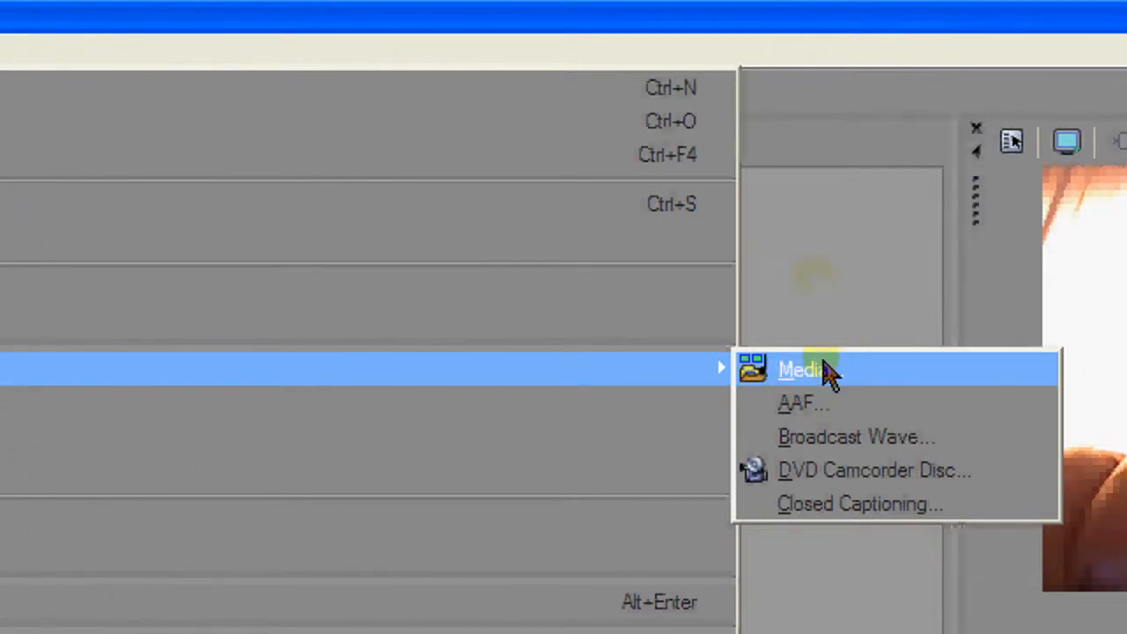
click(828, 372)
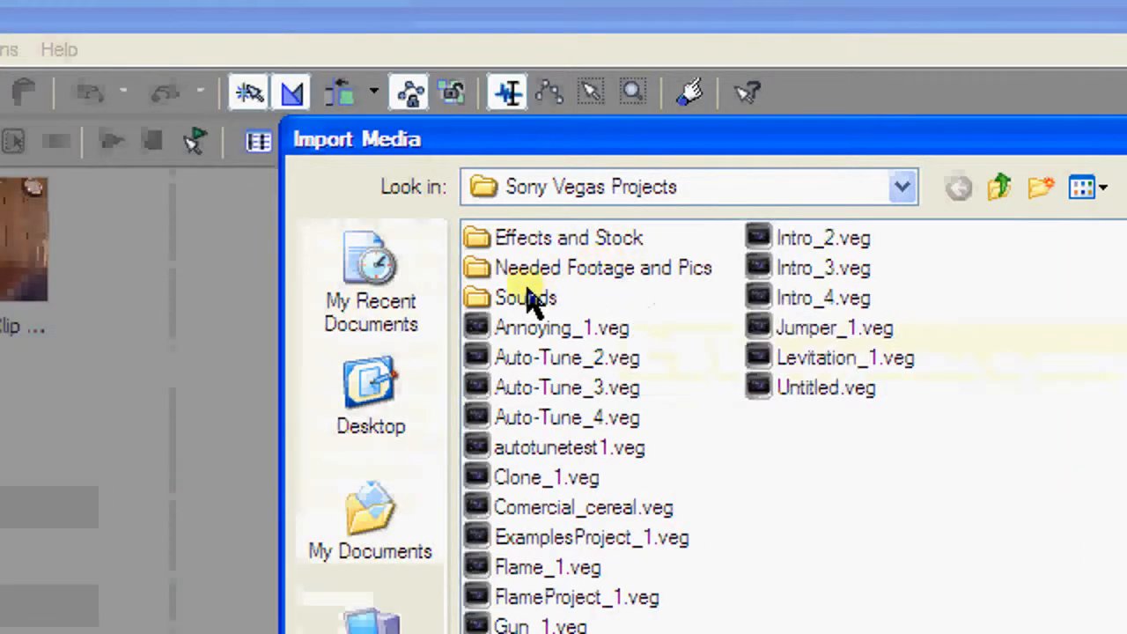
double_click(520, 240)
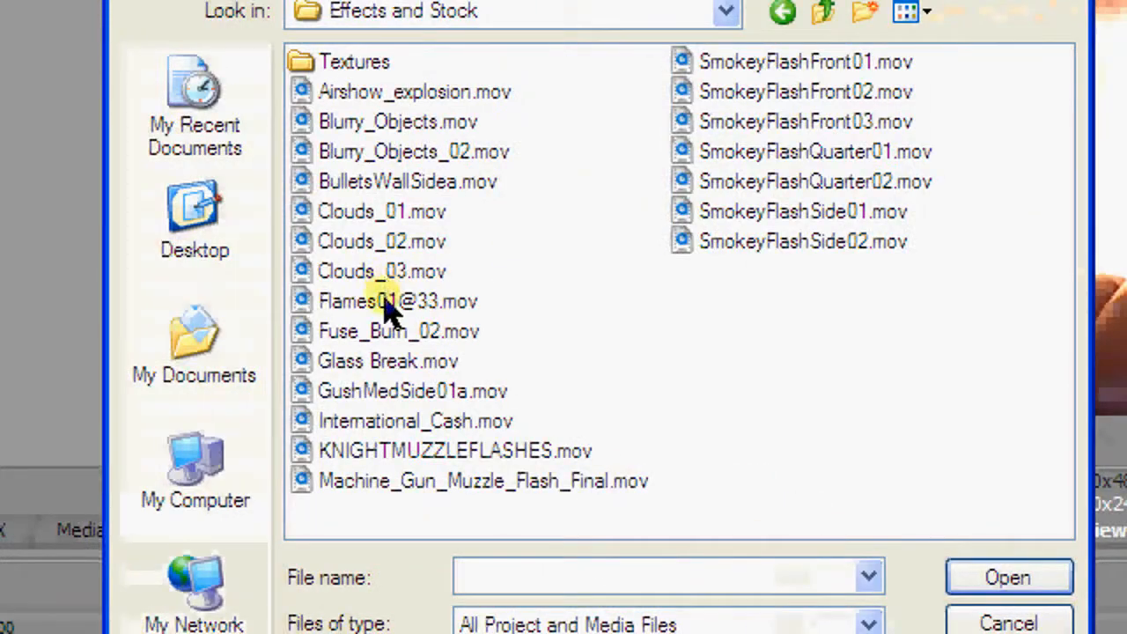
double_click(385, 301)
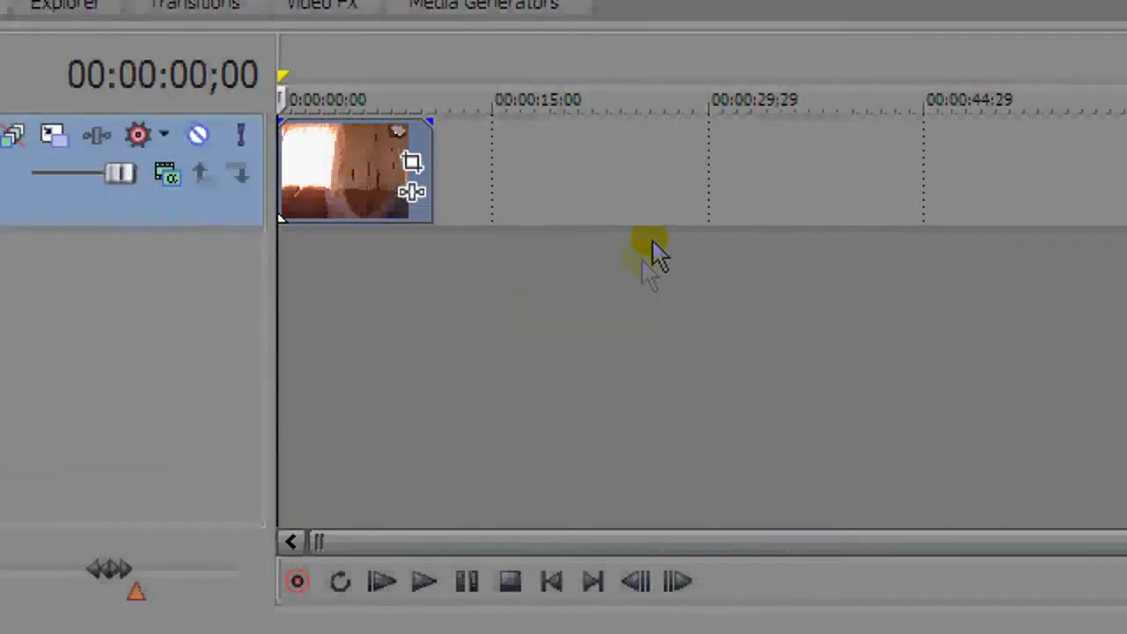
Step: Insert a new video track and place the flames clip on the upper track at about 00:00:15;17
right_click(639, 278)
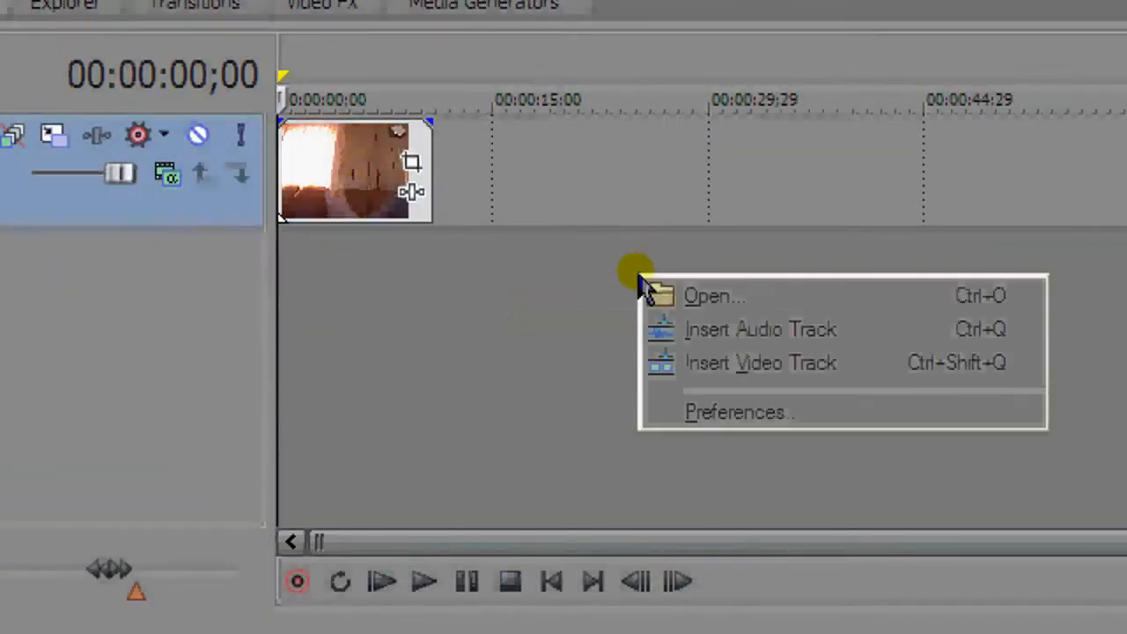
click(744, 366)
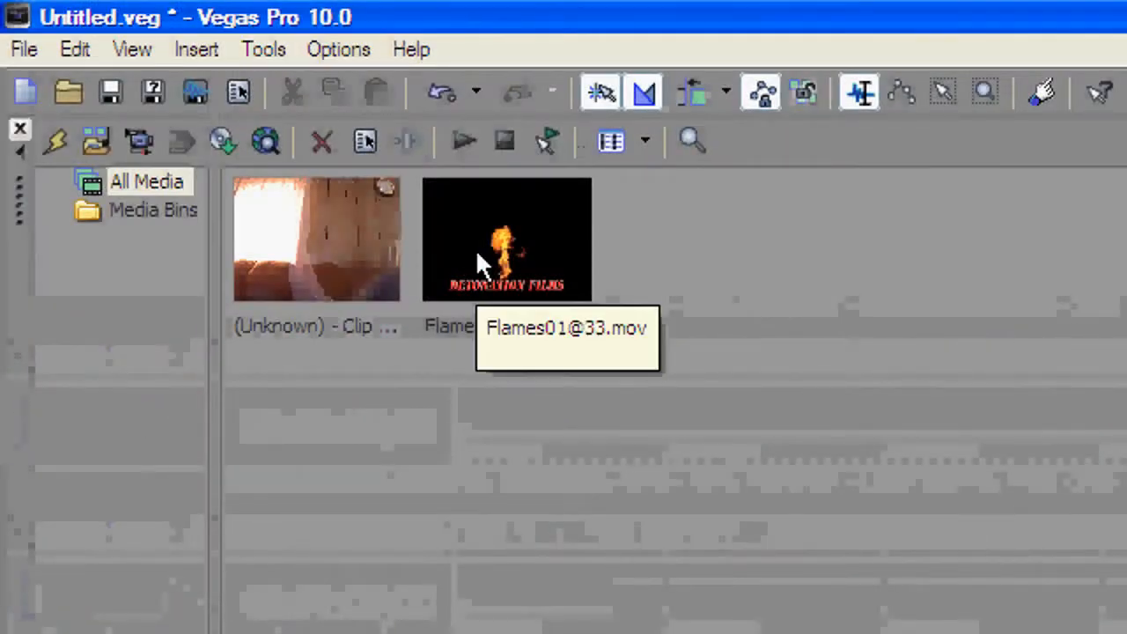
click(477, 254)
drag(541, 326, 471, 532)
drag(473, 361, 696, 368)
click(695, 487)
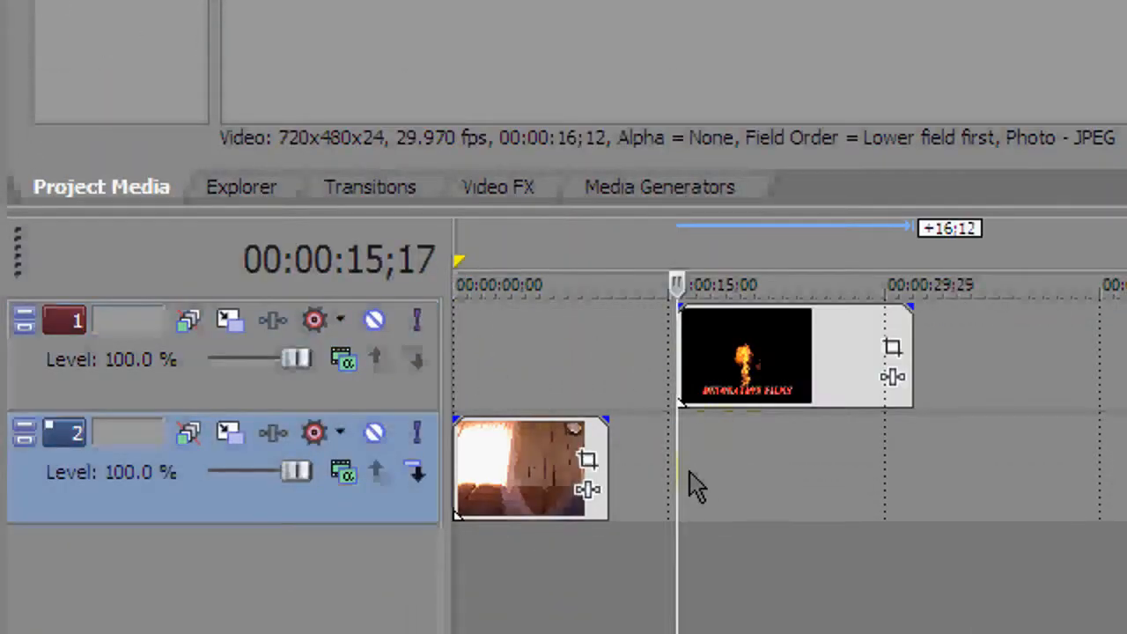
Step: Trim about 3;17 off the start of the flames clip to cut its title, and shorten the clip's end
click(685, 363)
drag(682, 352, 733, 350)
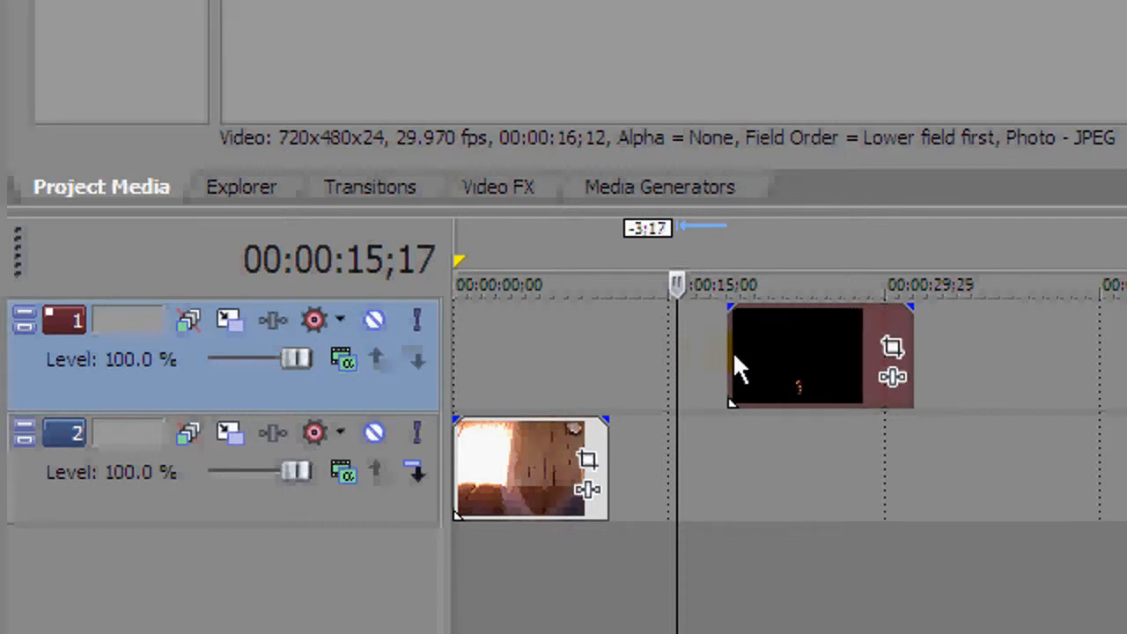
drag(741, 350, 532, 420)
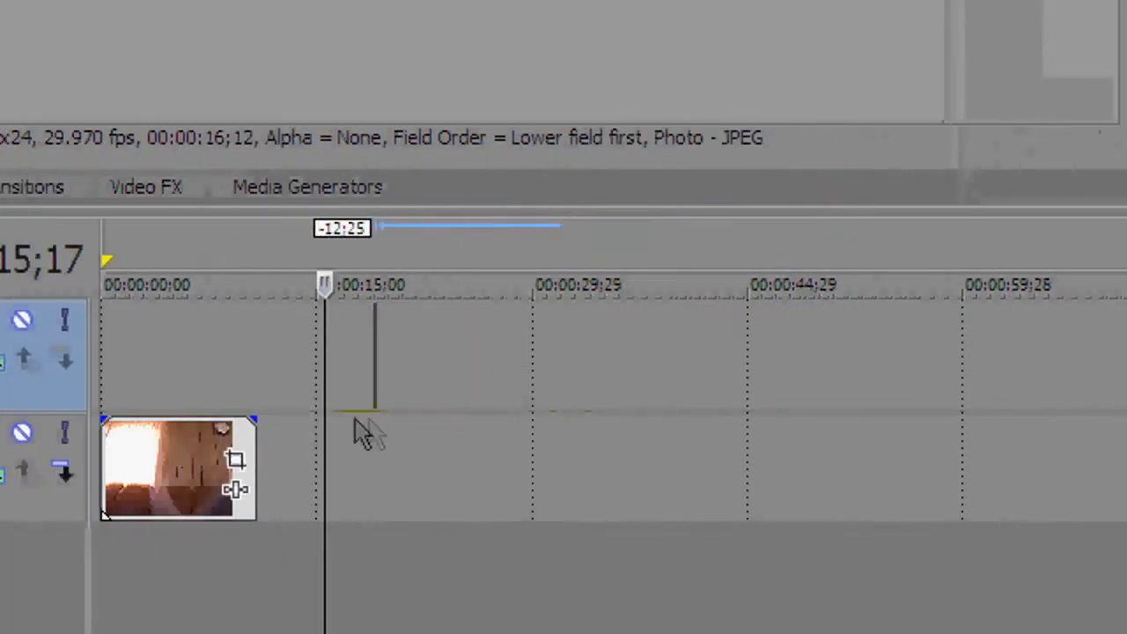
drag(363, 433, 515, 421)
Step: Move the trimmed flames clip above the room clip so that it starts at about 00:00:02;29
drag(437, 359, 204, 347)
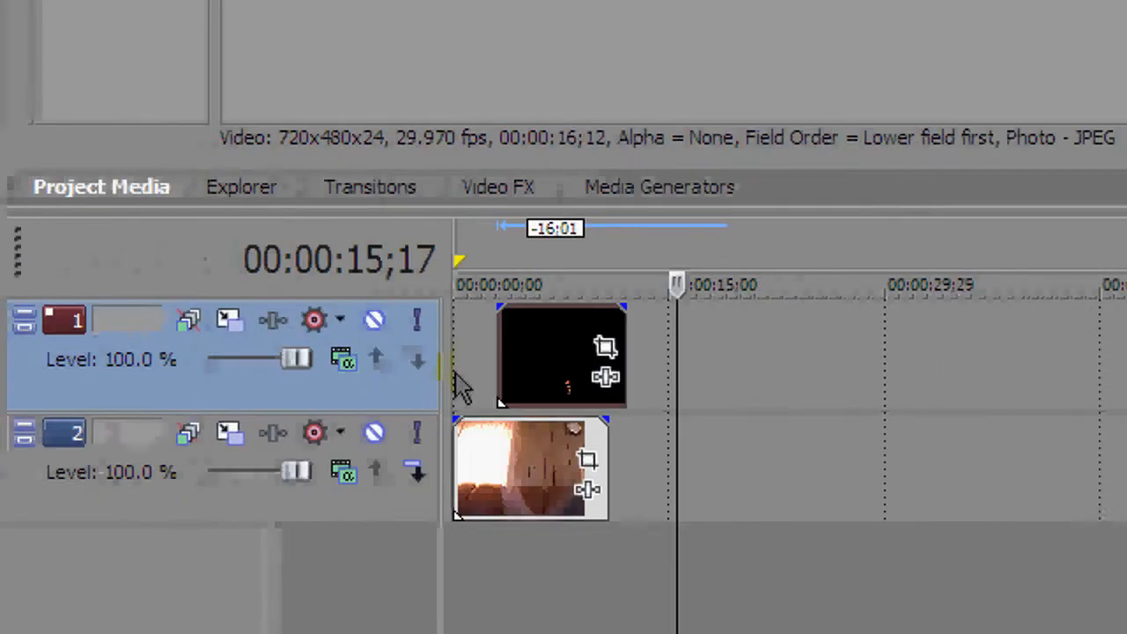
click(282, 371)
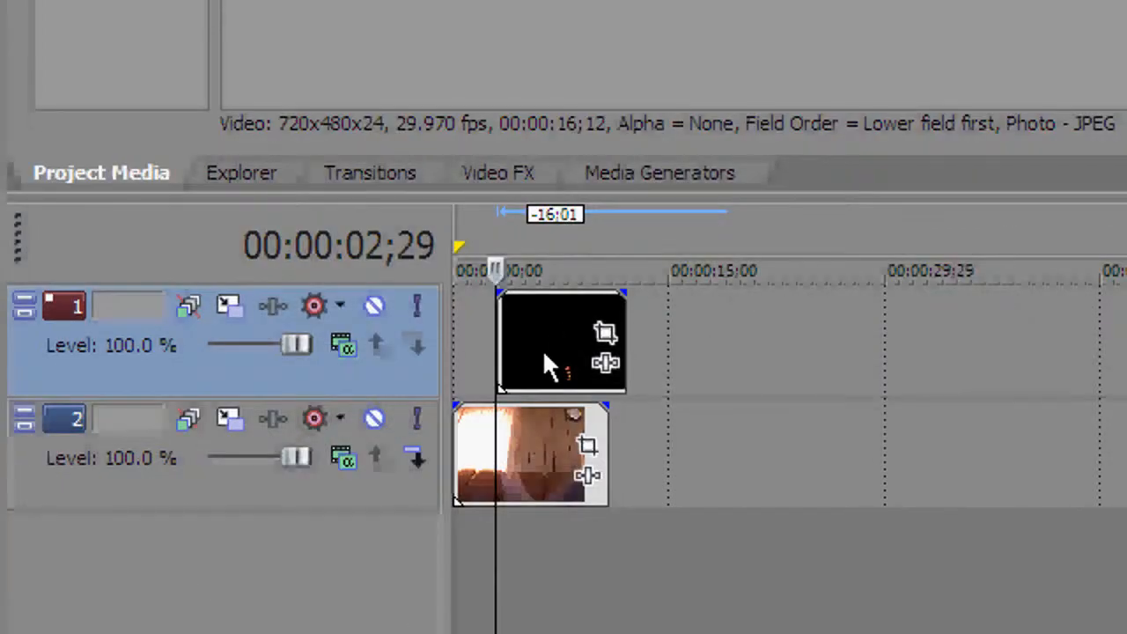
drag(544, 365, 536, 365)
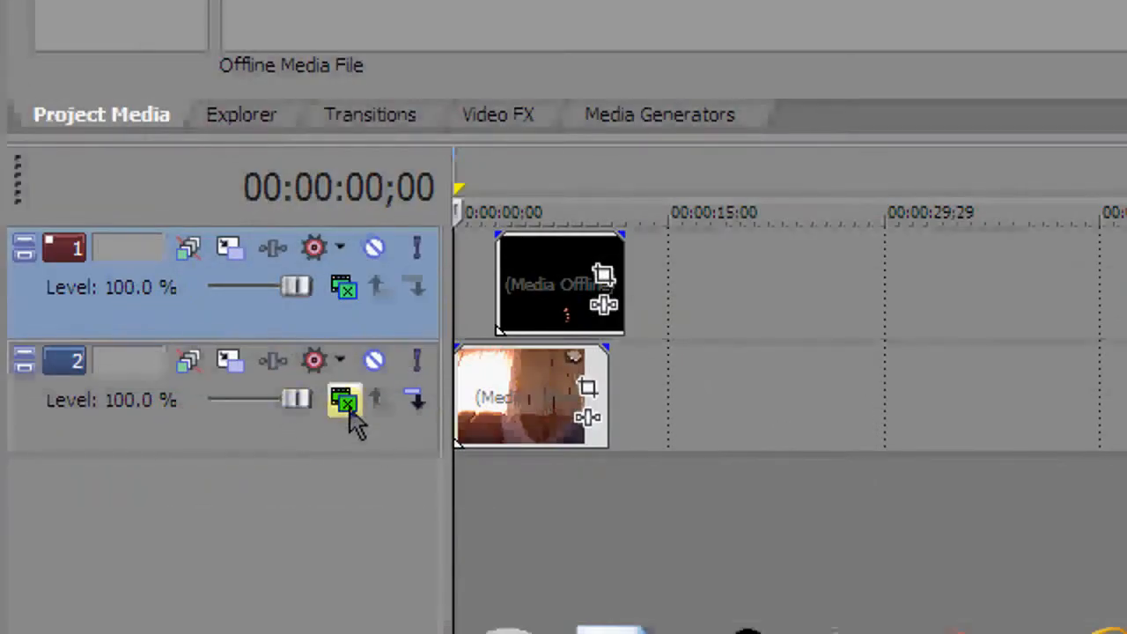
Step: Check the compositing mode of the room clip's track and play the composite in the preview
click(345, 401)
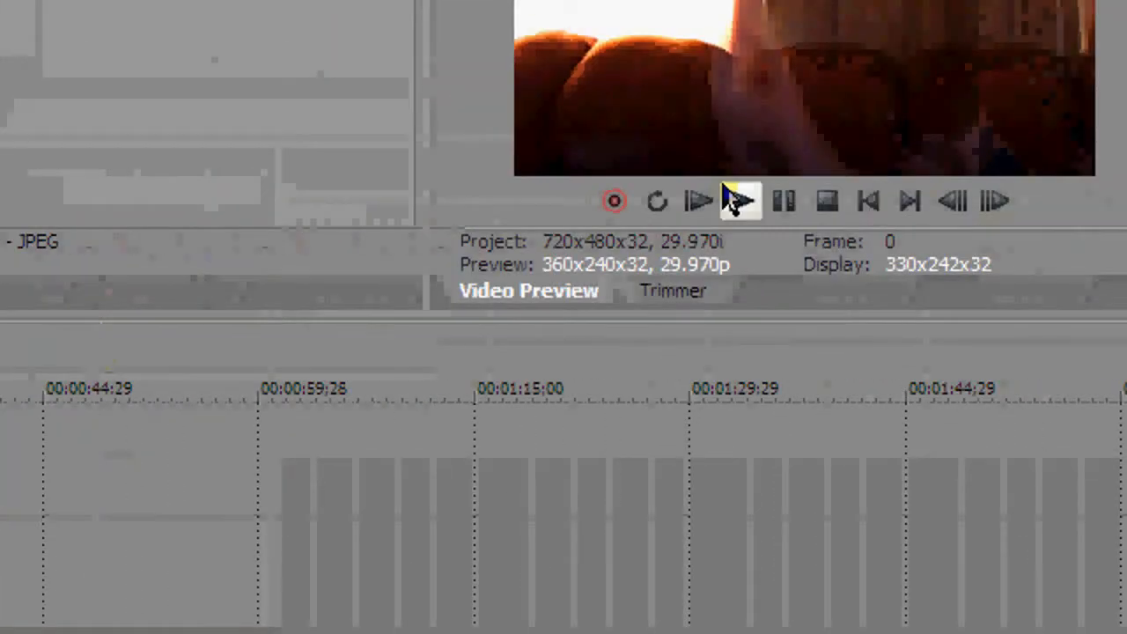
click(738, 200)
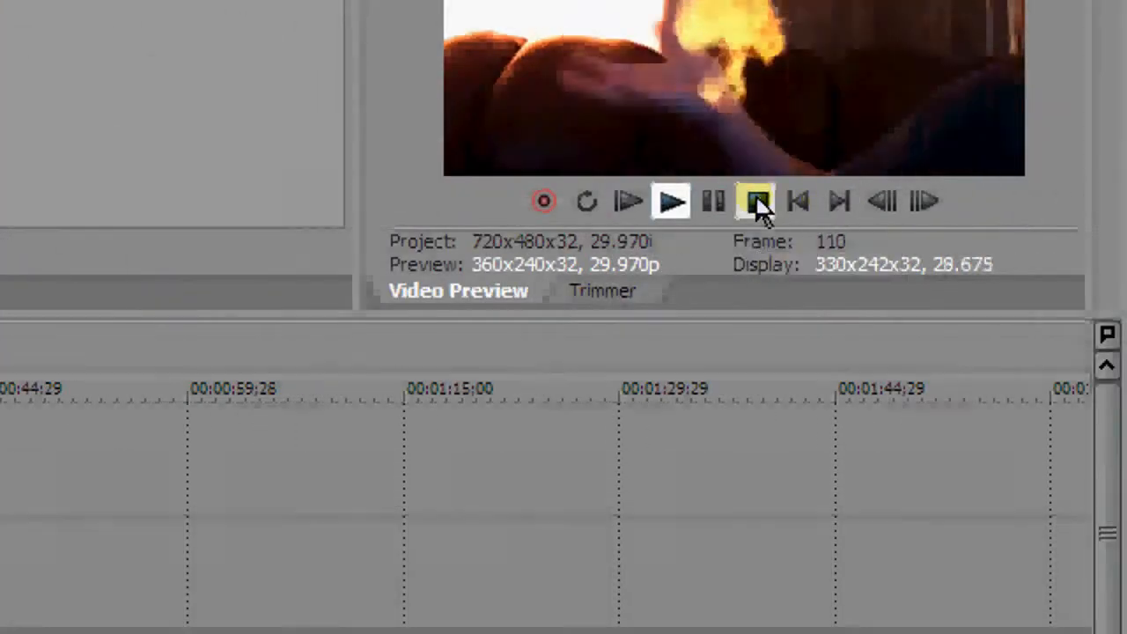
click(757, 214)
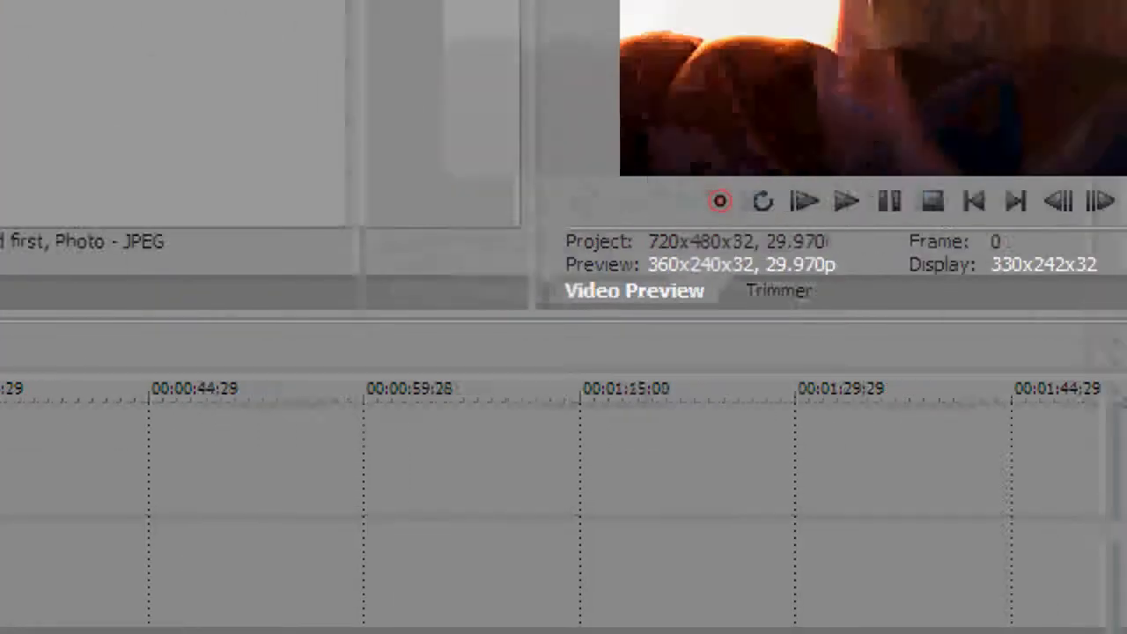
Step: Set the room clip track's compositing mode to Source Alpha and, with the playhead at 00:00:05;26, open the flames track's compositing mode options
click(276, 404)
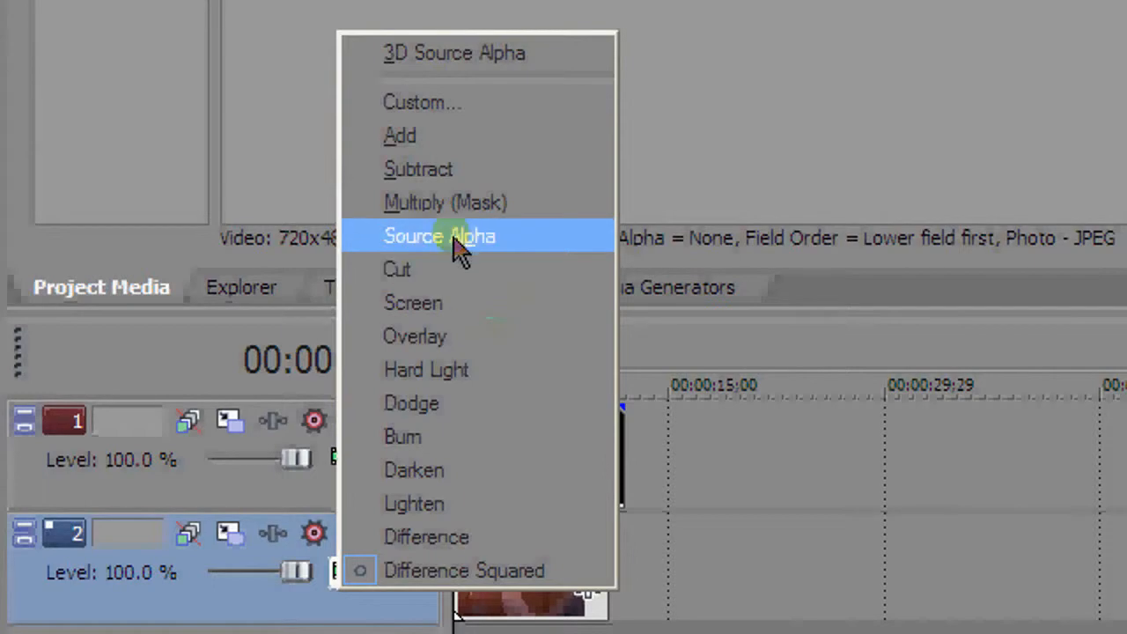
click(457, 238)
click(538, 315)
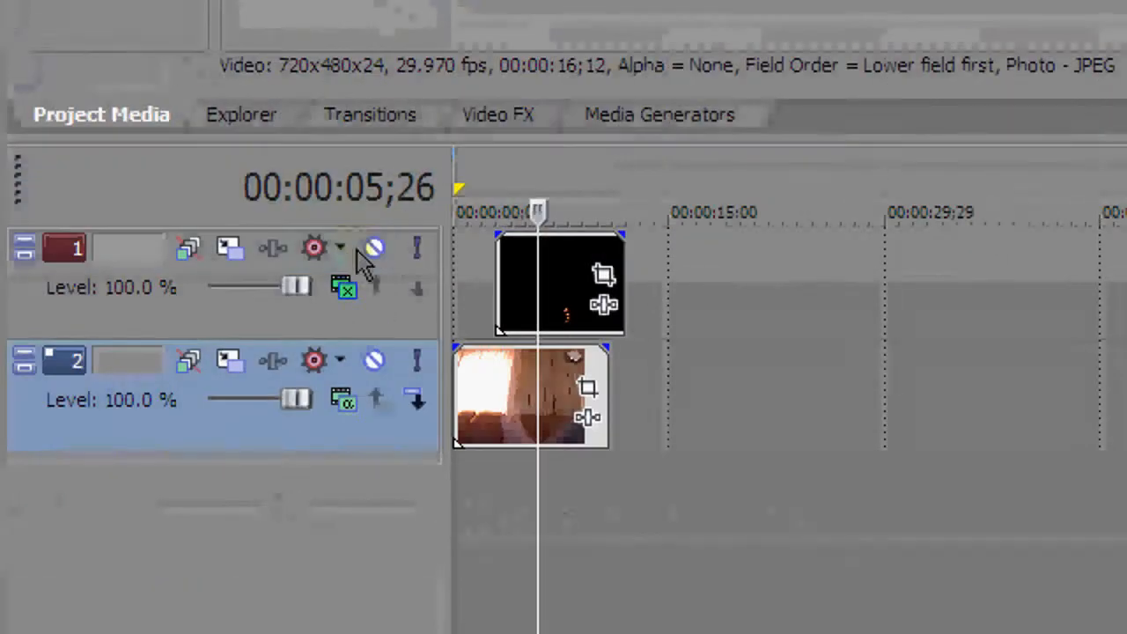
click(343, 112)
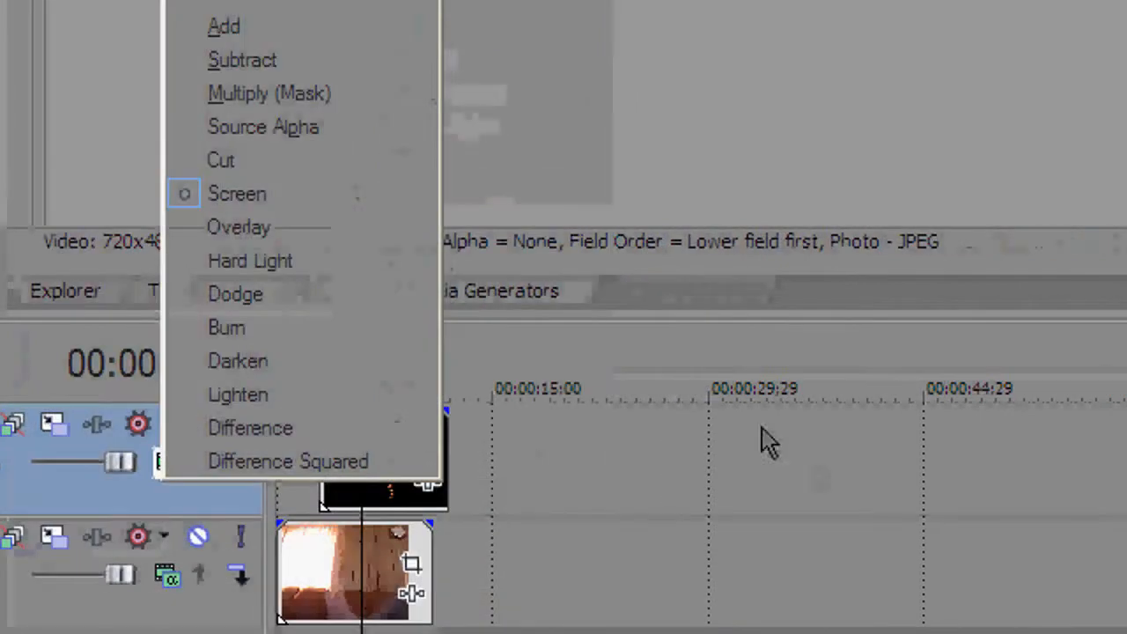
Step: Close the compositing mode options and scrub through the overlapping clips to examine where the flames should end
click(815, 462)
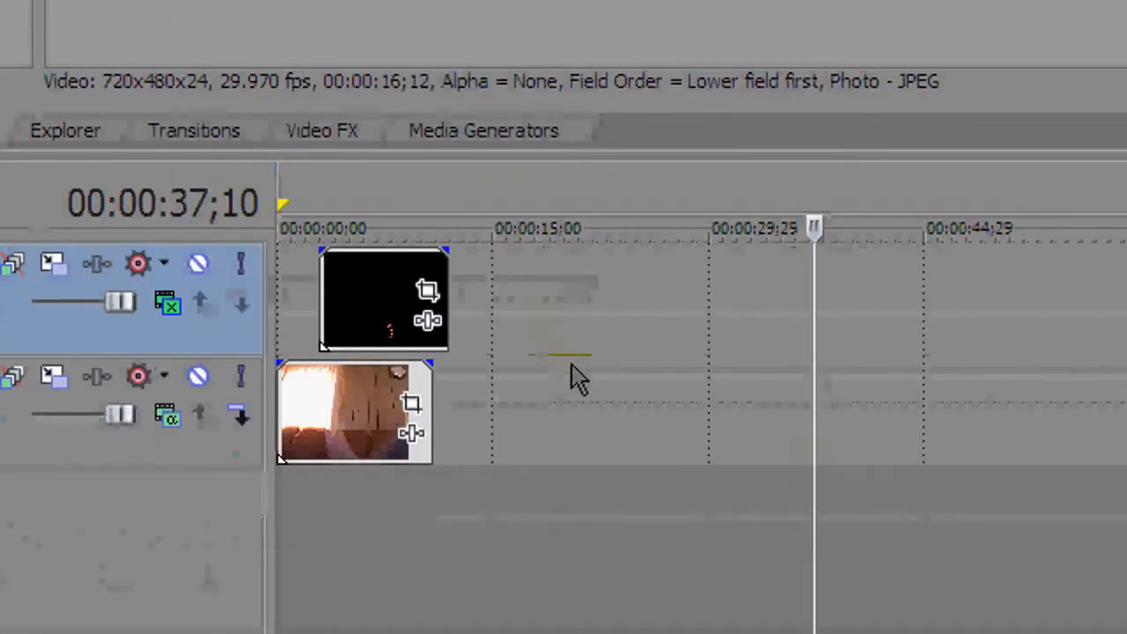
key(Home)
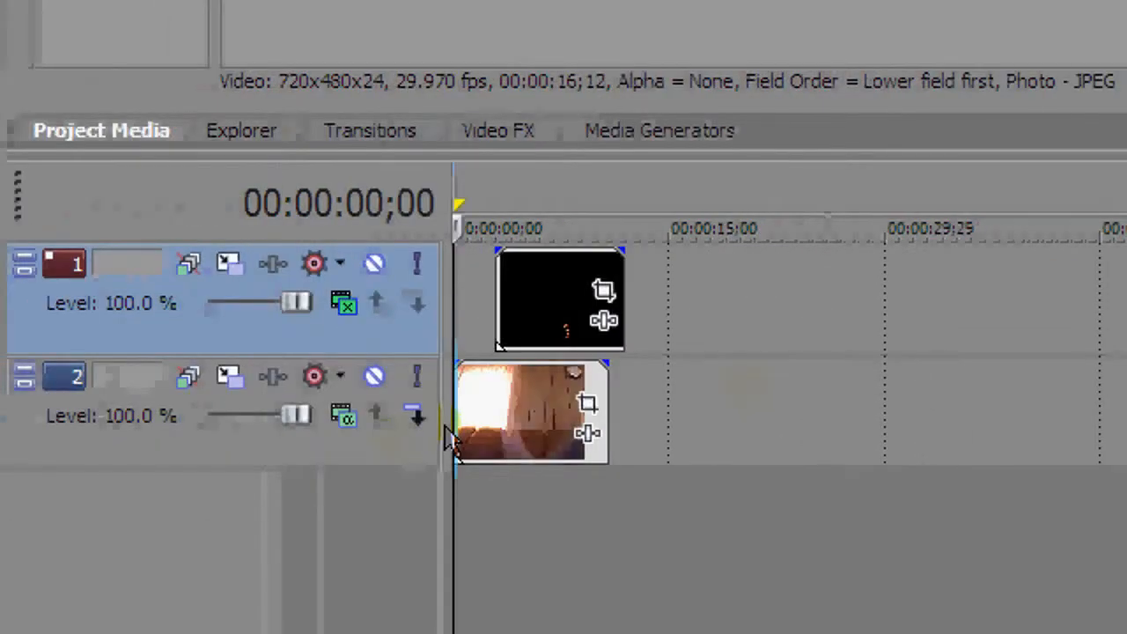
click(545, 440)
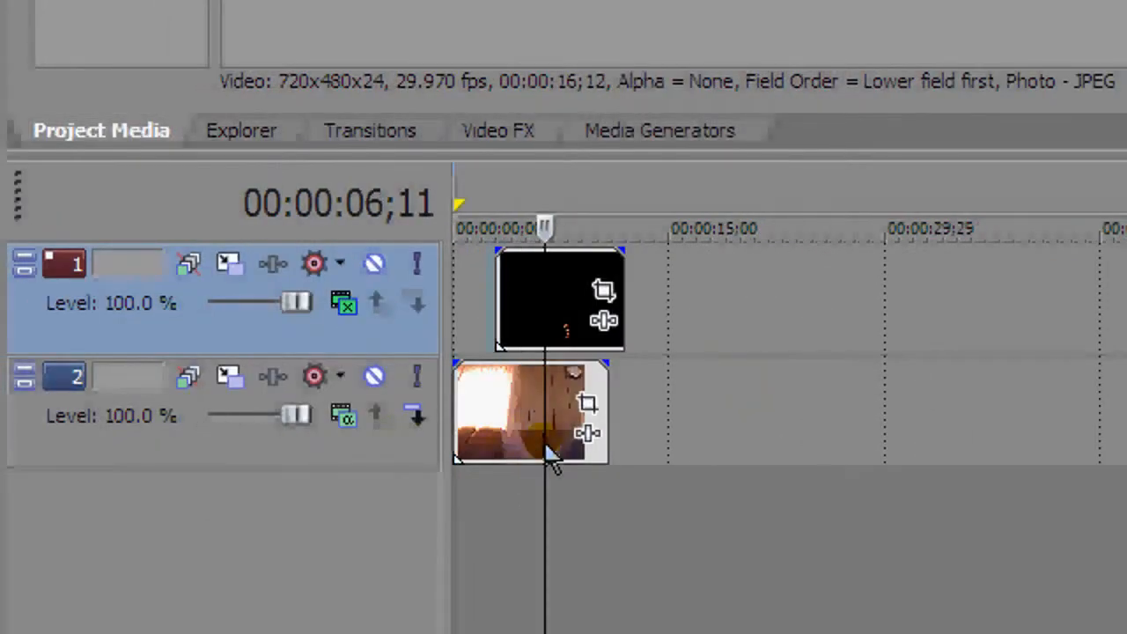
click(577, 436)
click(539, 441)
click(566, 441)
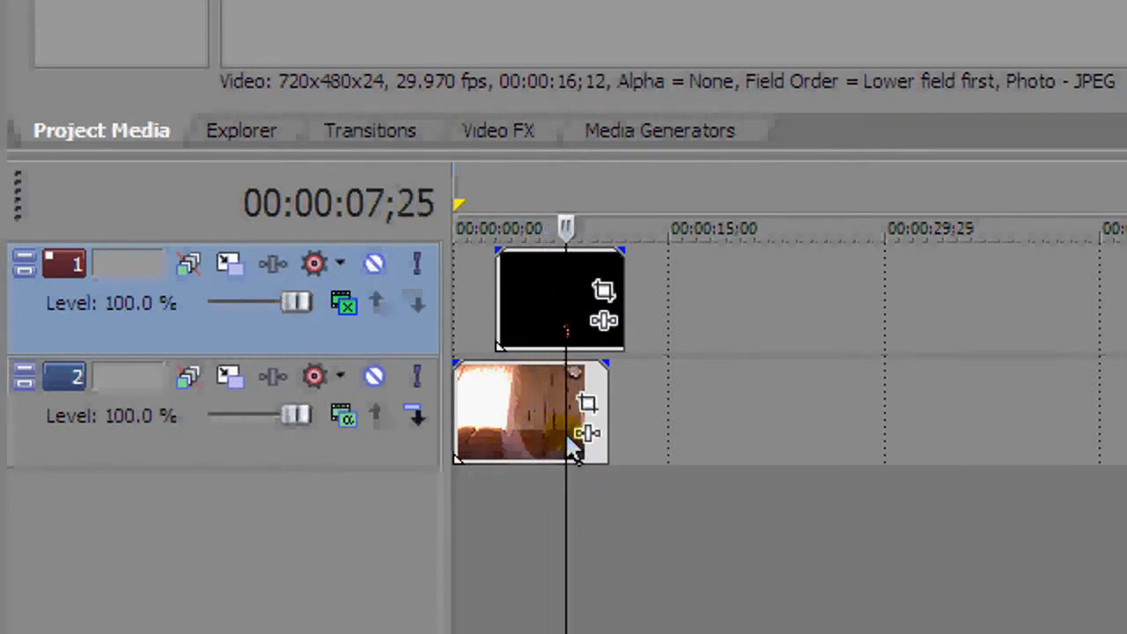
click(607, 449)
click(571, 446)
click(558, 441)
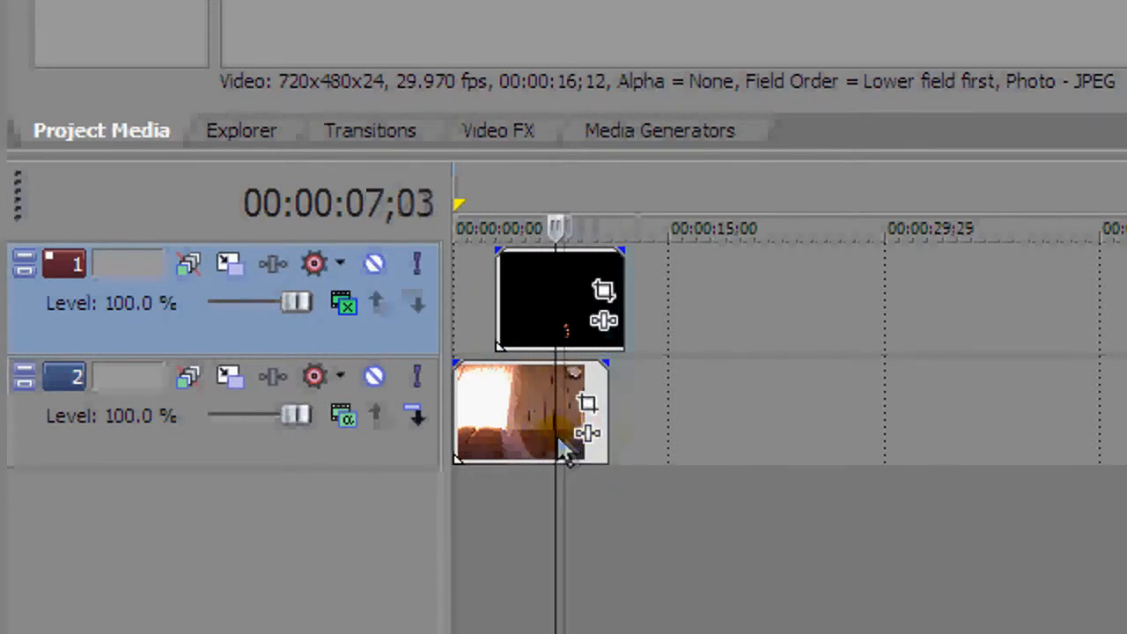
click(608, 445)
click(624, 442)
click(607, 436)
Step: Locate the frame at 00:00:06;24 and shorten the end of the flames clip to that point
click(556, 439)
click(549, 439)
click(561, 437)
click(566, 442)
click(556, 439)
click(554, 435)
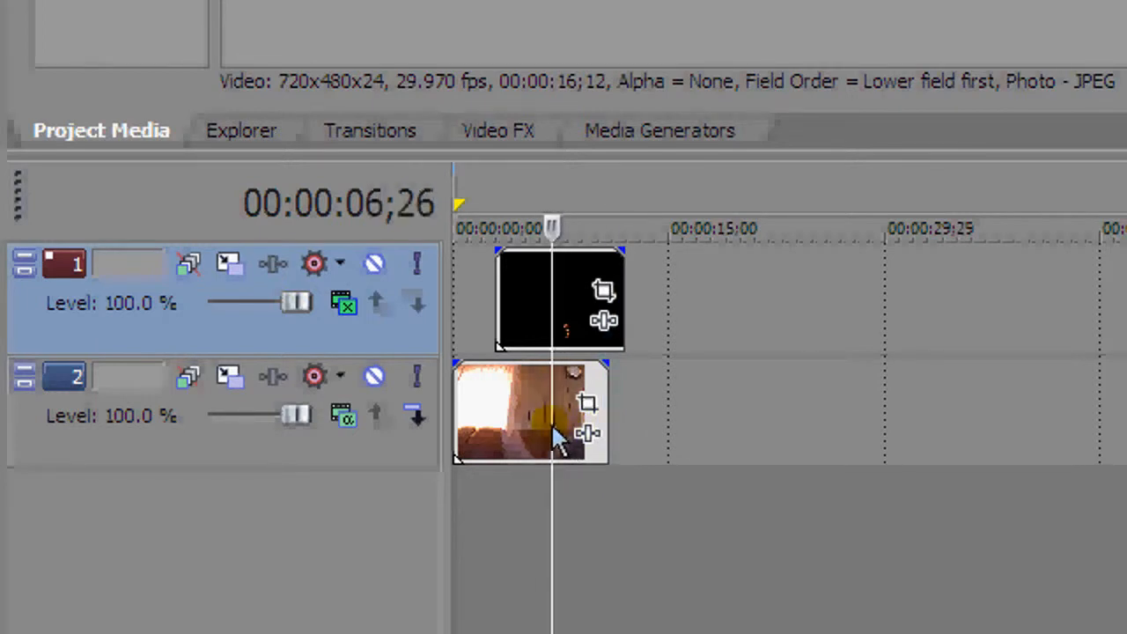
click(553, 429)
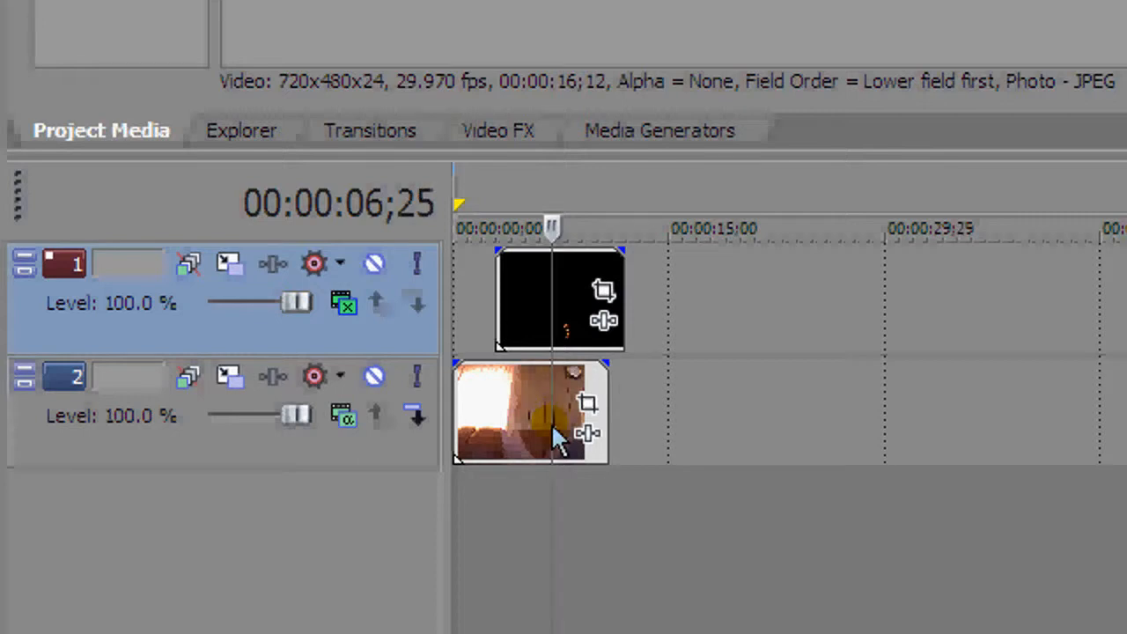
key(alt+Right)
key(alt+Right)
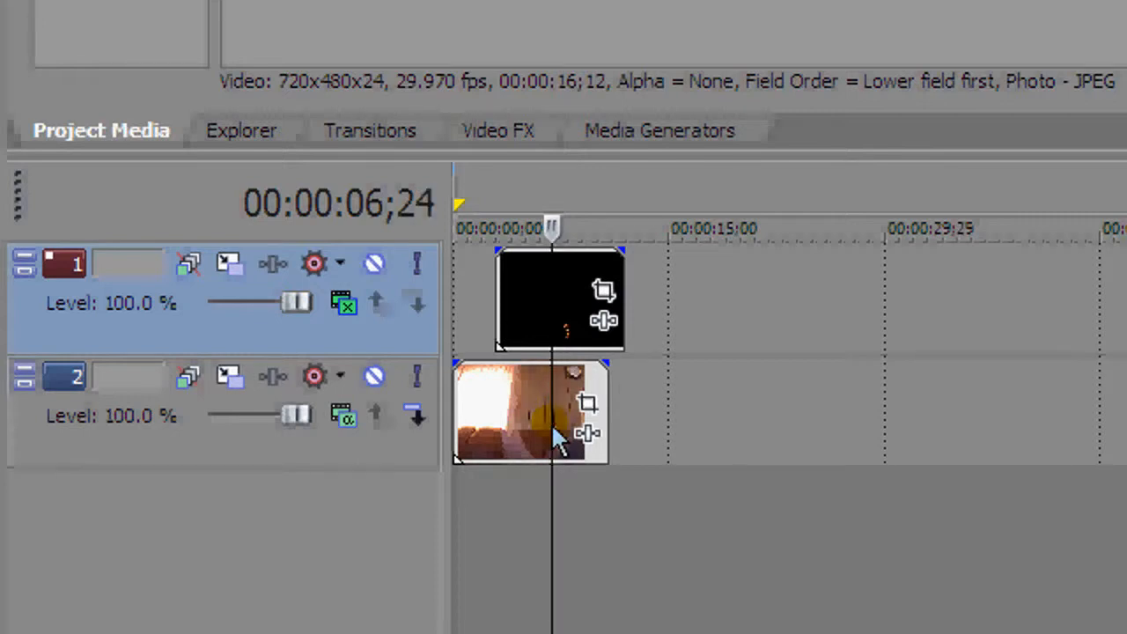
drag(626, 314, 564, 331)
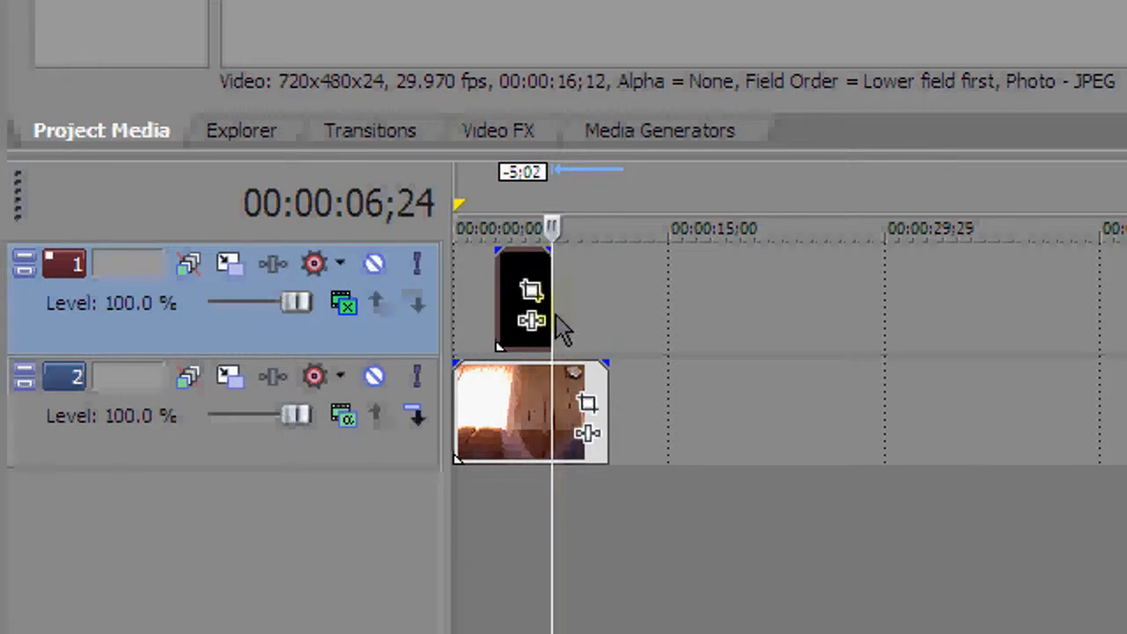
Step: Step back a few frames from the flames clip's end to 00:00:06;18 and check the clip's Event Pan/Crop against the preview
key(Left)
key(Left)
key(Left)
key(Left)
key(Left)
key(Left)
key(Left)
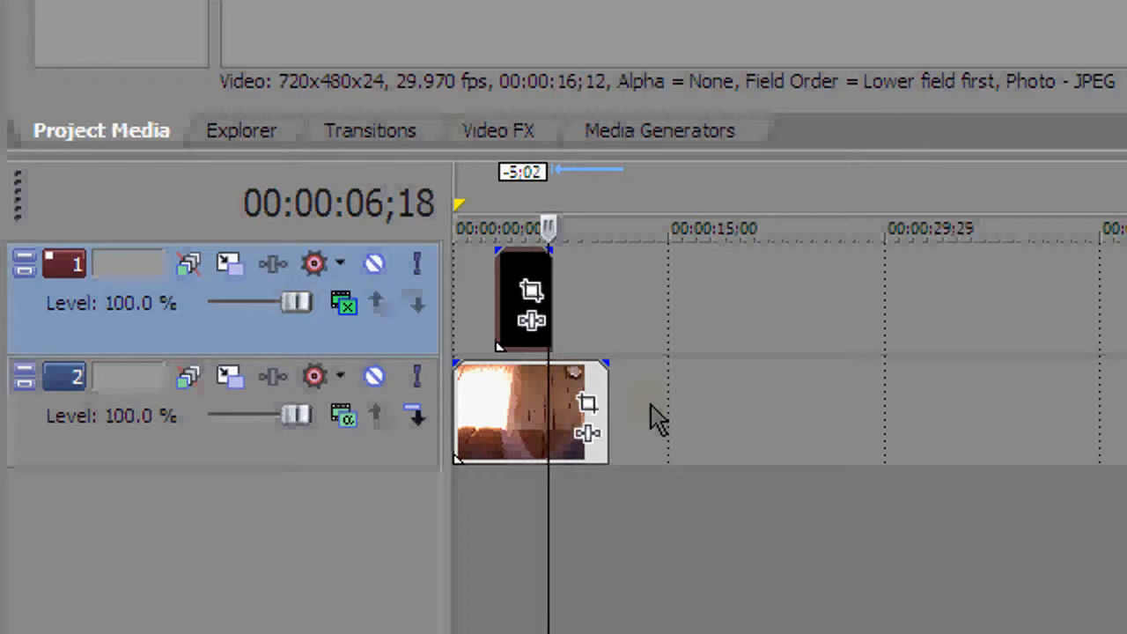
click(532, 294)
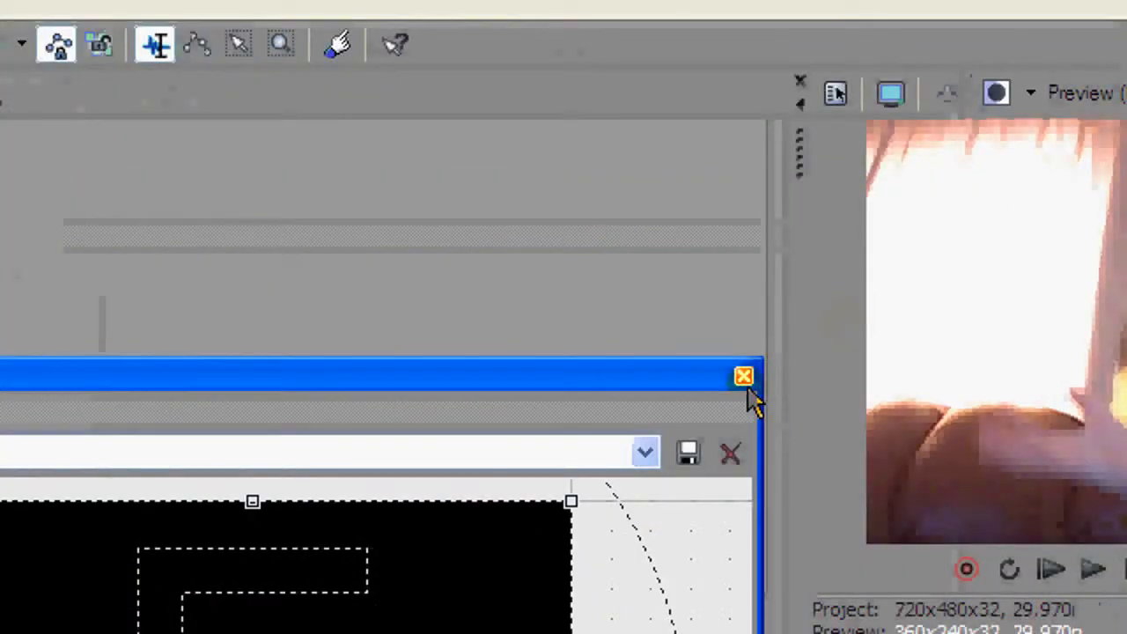
click(1097, 196)
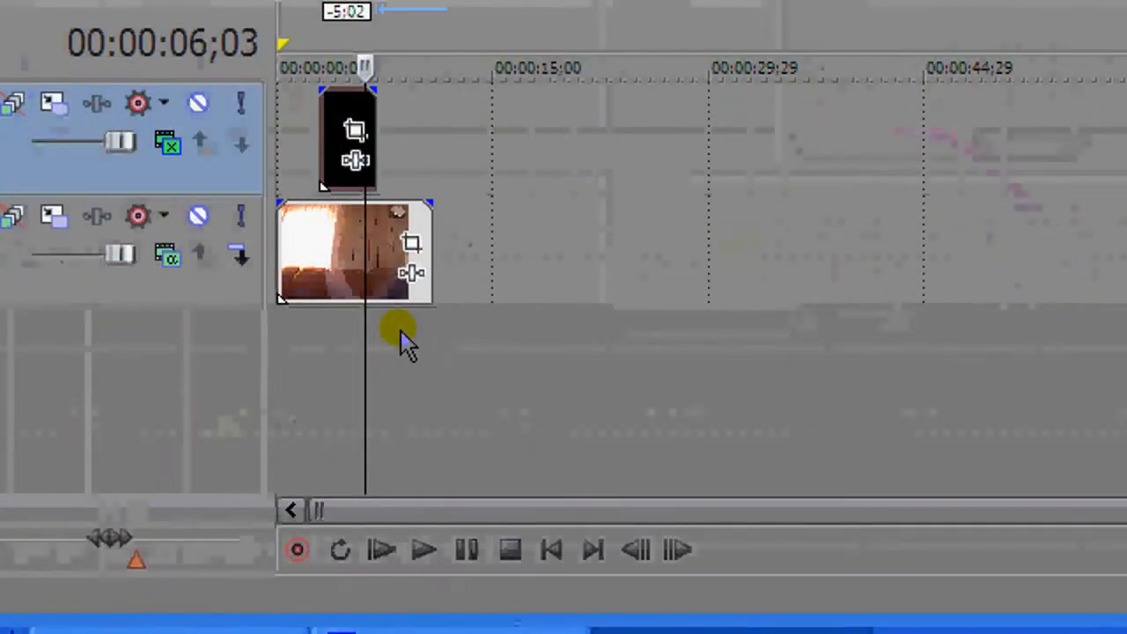
Step: Review the span of the flames clip between 00:00:02;29 and 00:00:06;24, returning the playhead to the clip's start
click(329, 495)
mouse_move(328, 319)
mouse_down()
mouse_move(370, 320)
mouse_move(331, 321)
mouse_up()
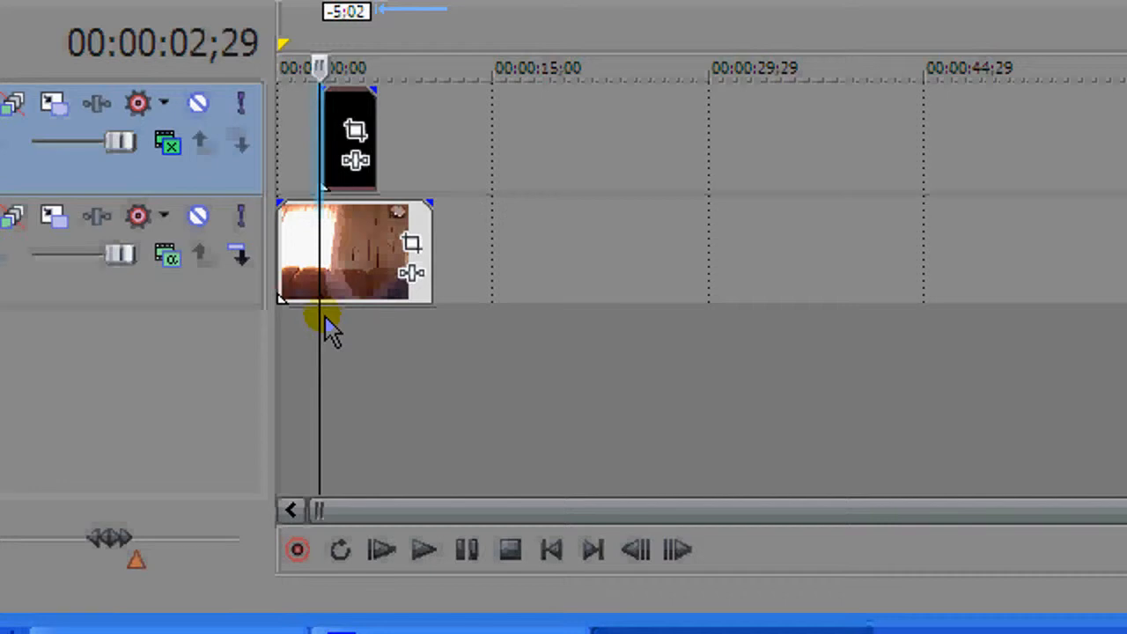
drag(327, 320, 374, 319)
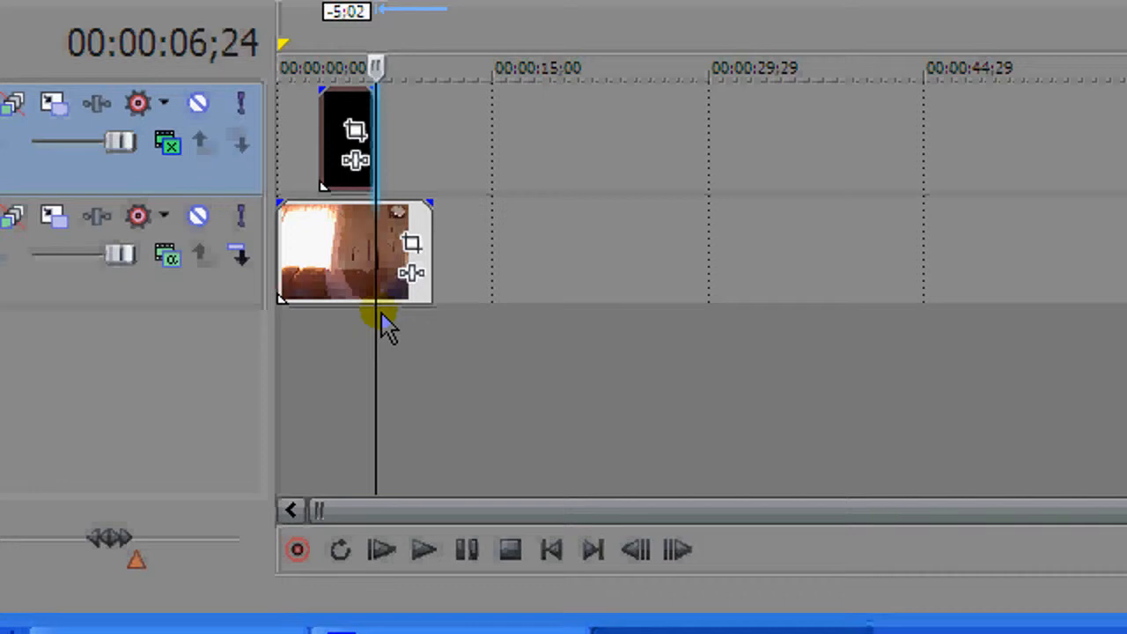
drag(381, 317, 328, 310)
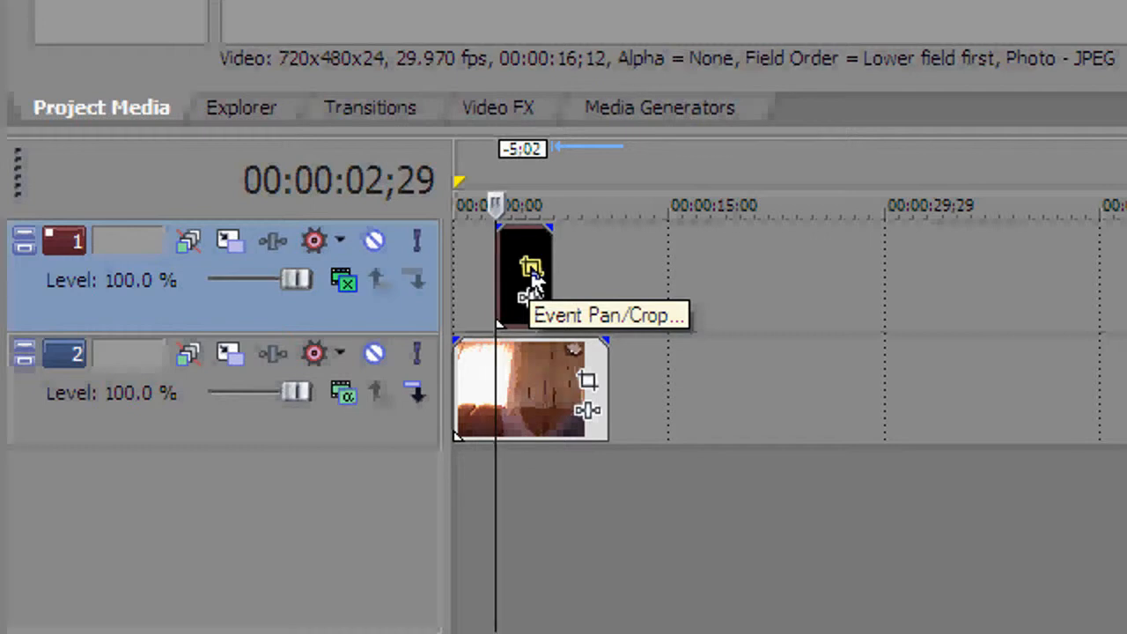
Step: In the flames clip's Event Pan/Crop, centre the starting frame at about X 445.5, Y 310.5 and keyframe a slight shift at about 00:00:00;15
click(532, 275)
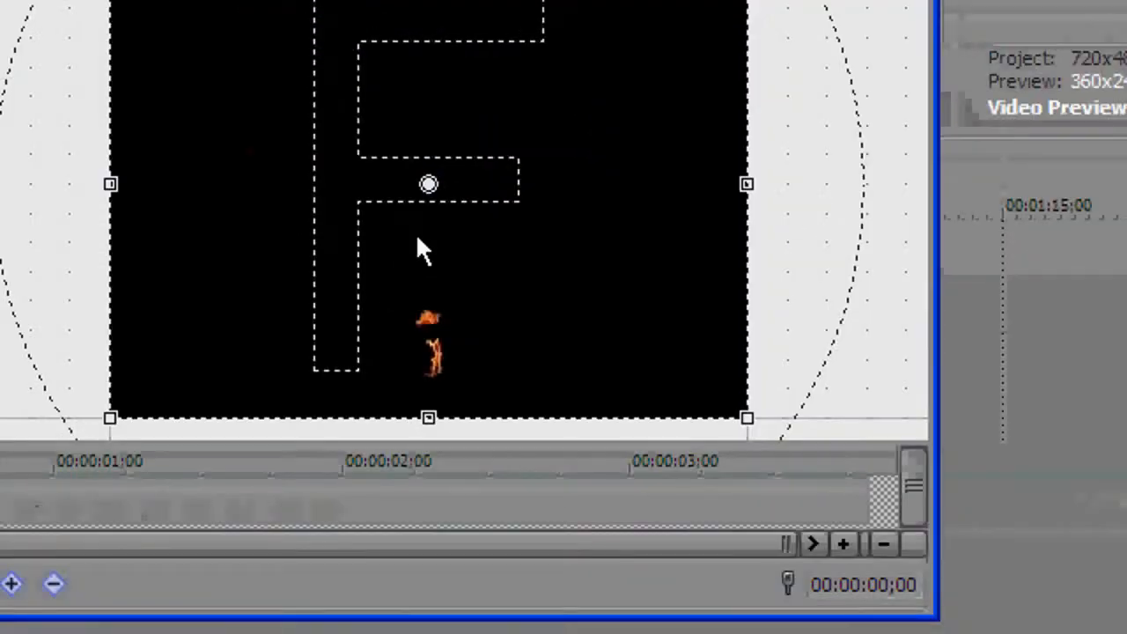
drag(417, 238, 494, 314)
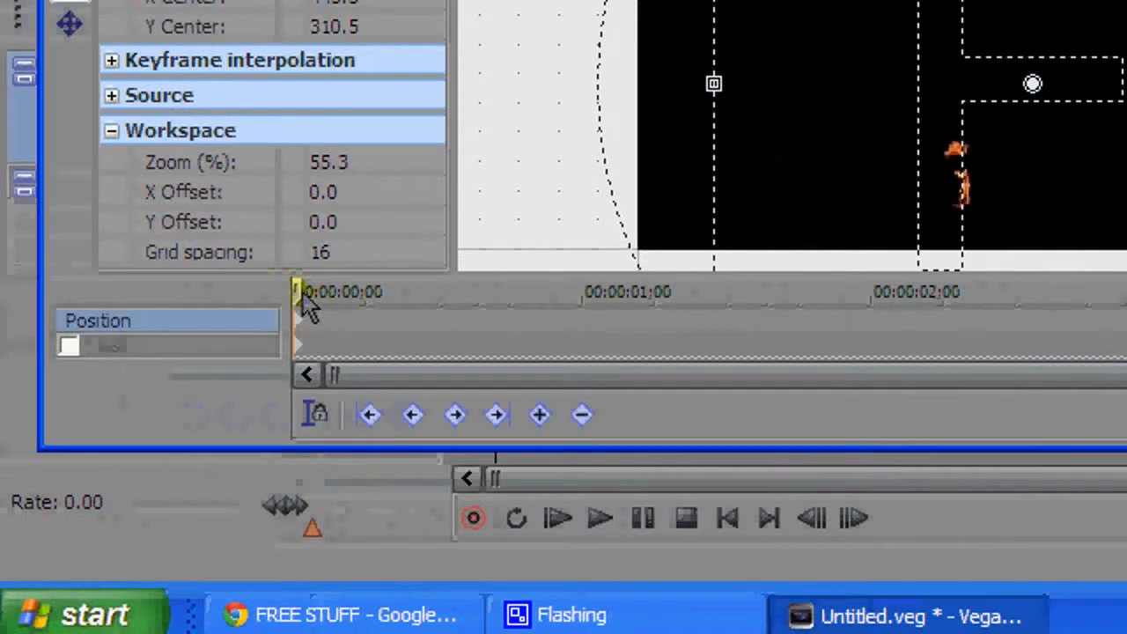
drag(304, 293, 440, 310)
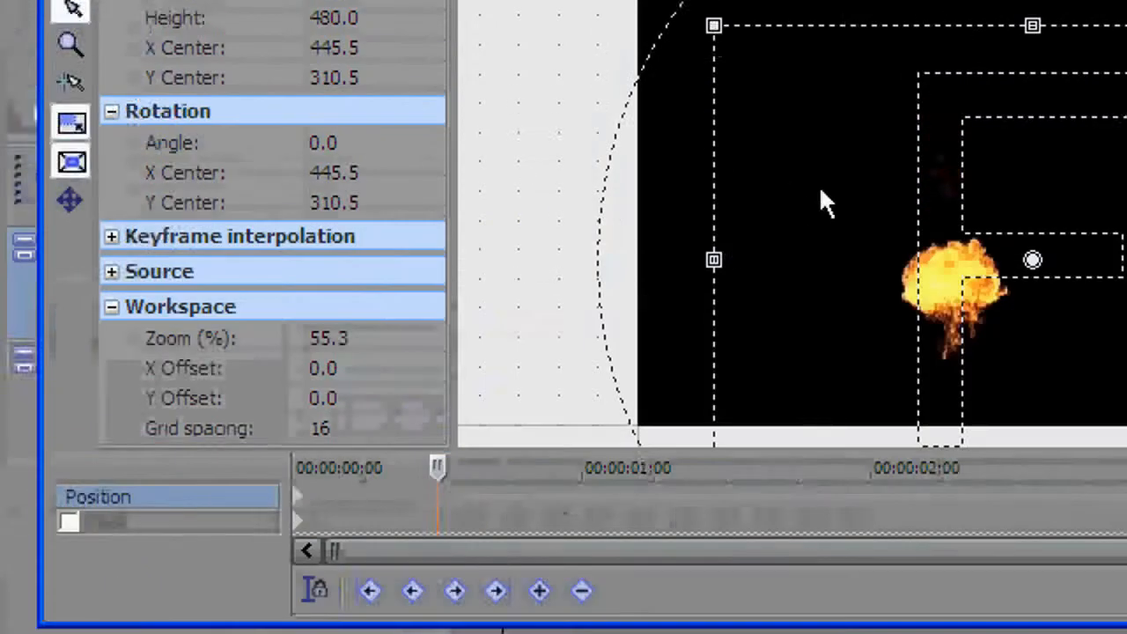
mouse_move(864, 29)
mouse_down()
mouse_move(874, 27)
mouse_move(862, 19)
mouse_up()
drag(688, 200, 675, 203)
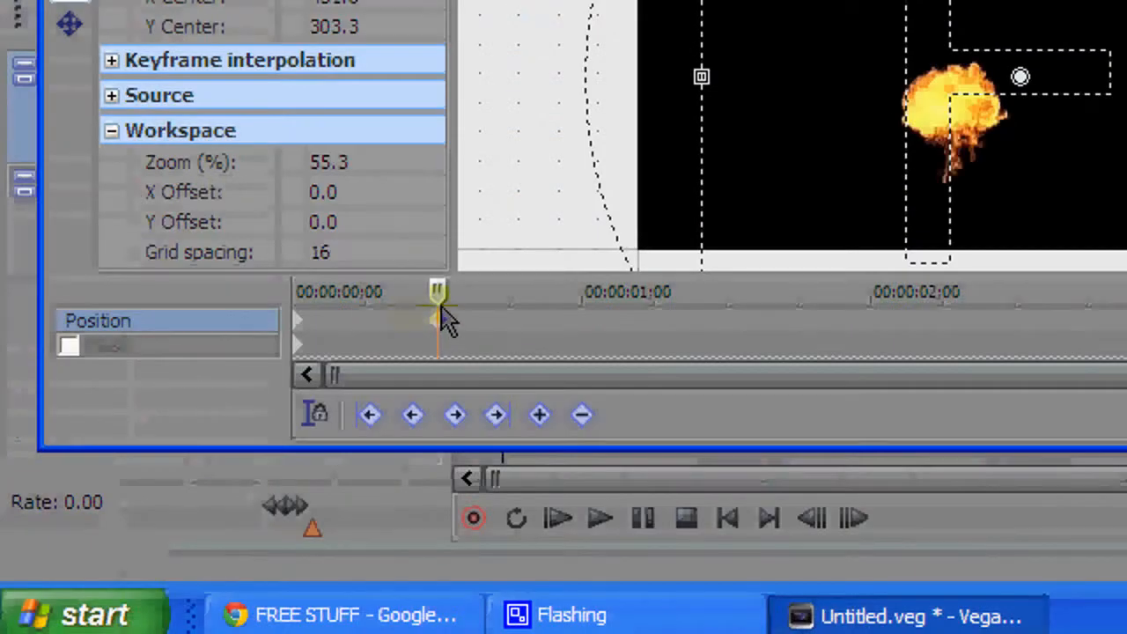
Step: Keyframe the flames' crop frame at about 00:00:00;20 and 00:00:00;25, ending centred at about X 419.7, Y 299.7
drag(442, 291, 482, 291)
drag(899, 76, 897, 57)
drag(721, 236, 723, 232)
drag(315, 308, 361, 310)
drag(676, 145, 669, 162)
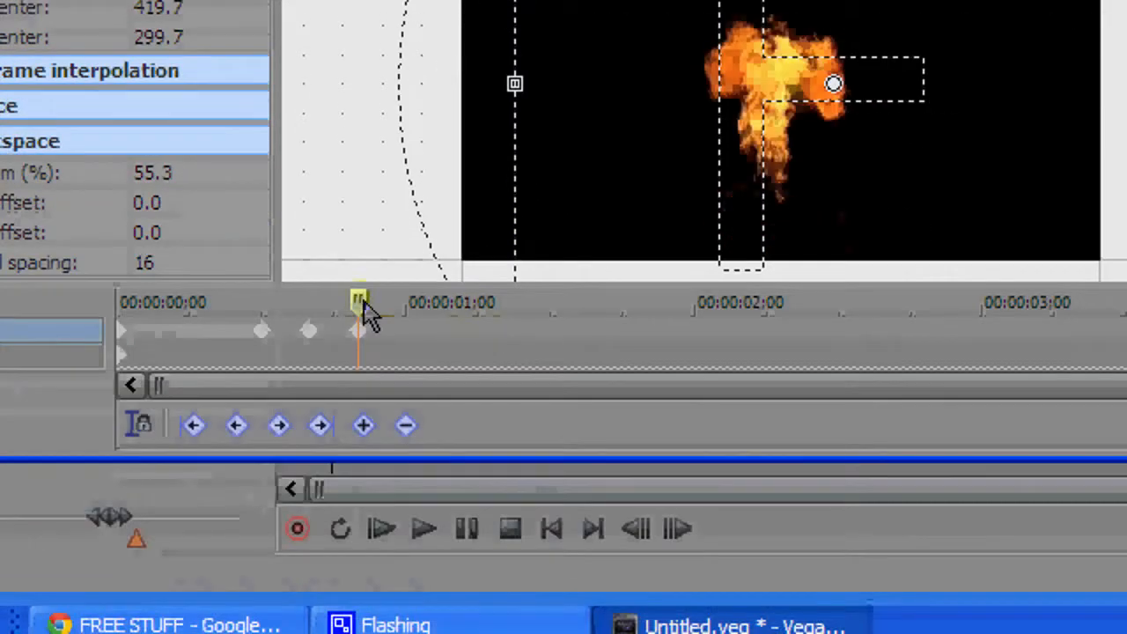
Step: Keyframe the flames' crop frame just past 00:00:01;00, centred at about X 413.7, Y 312.3
drag(367, 478, 401, 482)
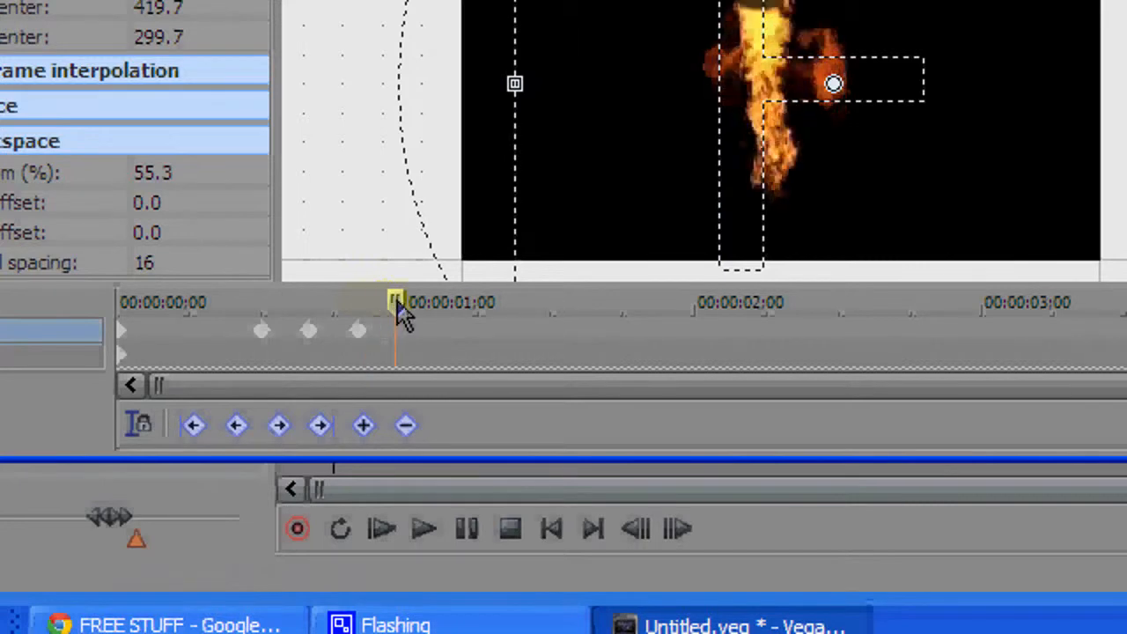
drag(401, 315, 429, 314)
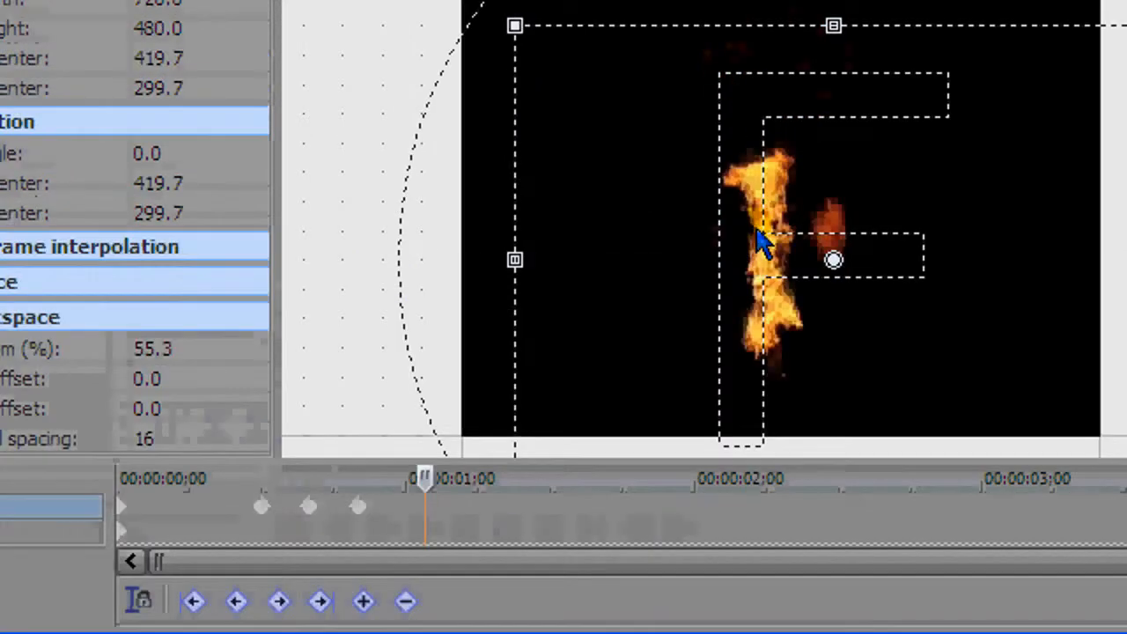
mouse_move(761, 62)
mouse_down()
mouse_move(743, 76)
mouse_move(755, 79)
mouse_up()
drag(755, 254, 757, 258)
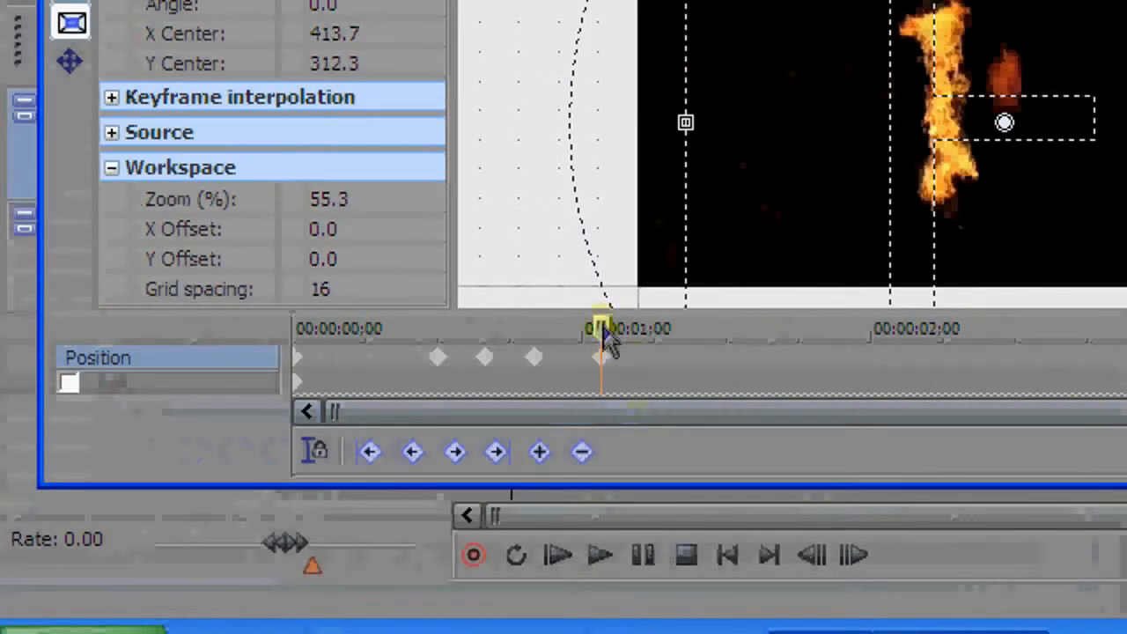
Step: Reposition the flames' crop frame with keyframes at 00:00:01;12, about 00:00:01;15 and 00:00:01;19 to follow the hand
drag(607, 340, 700, 344)
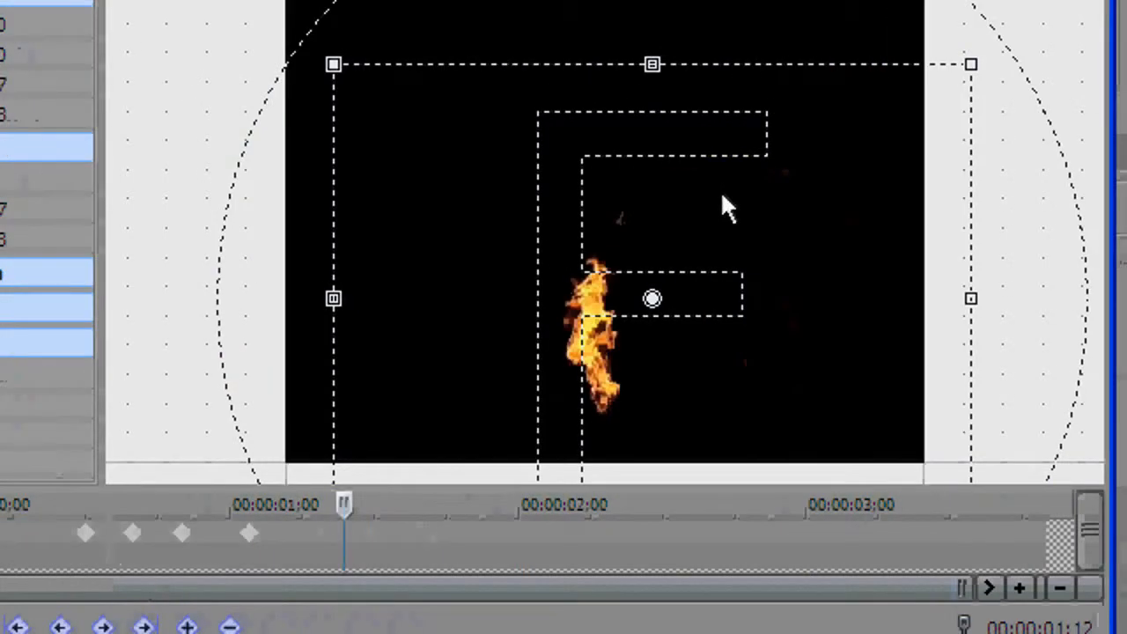
drag(1075, 18, 1075, 29)
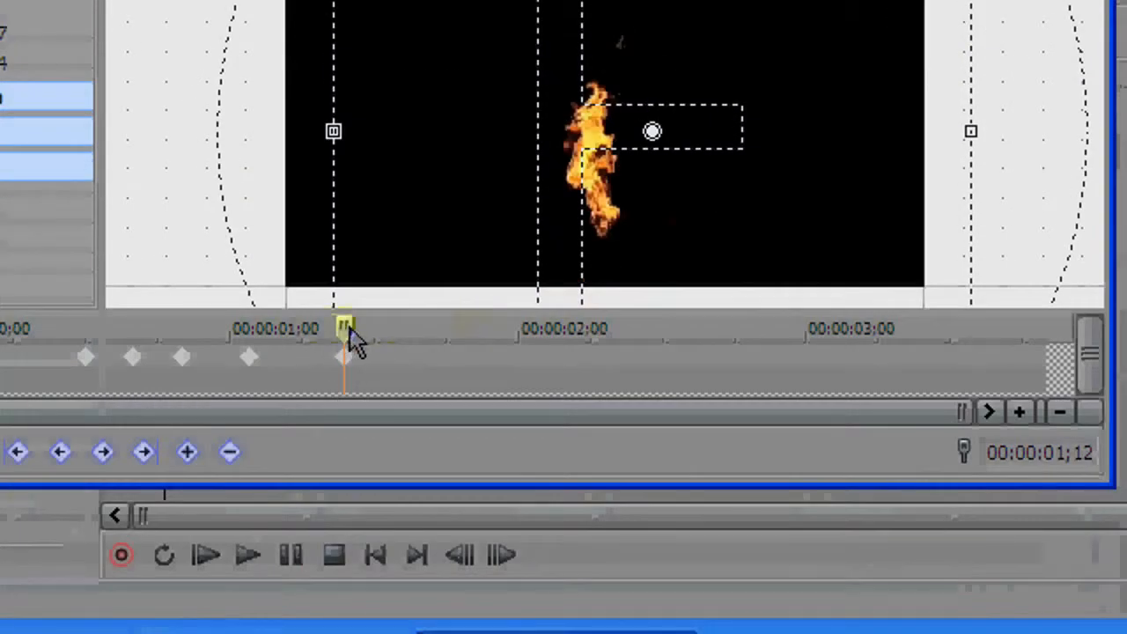
drag(351, 334, 375, 335)
drag(604, 239, 620, 192)
drag(394, 356, 416, 346)
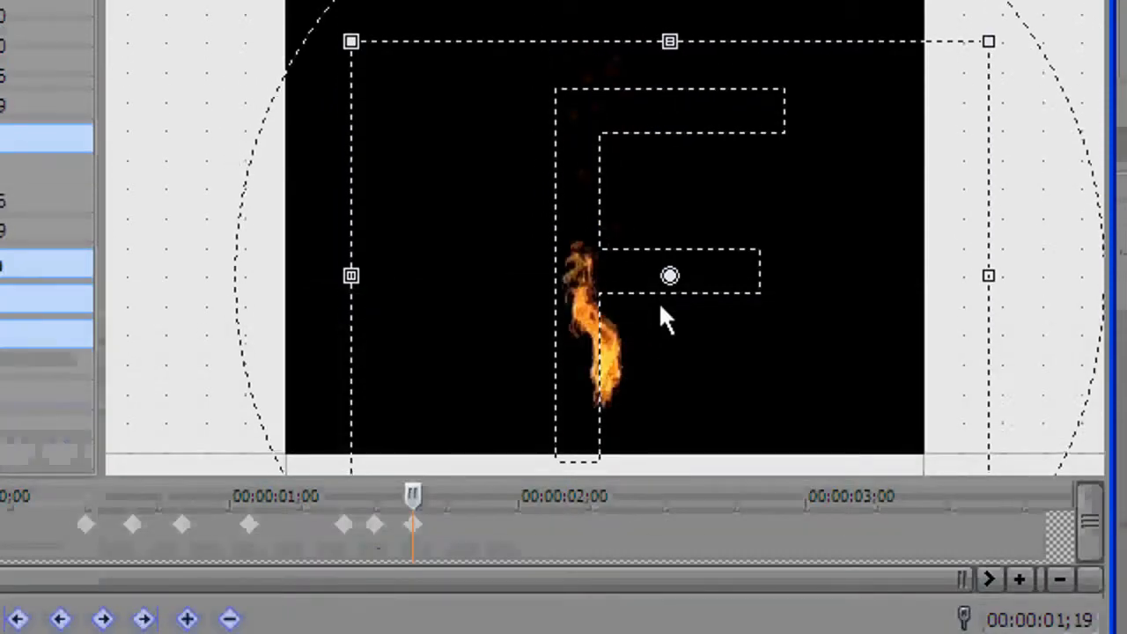
drag(660, 152, 659, 137)
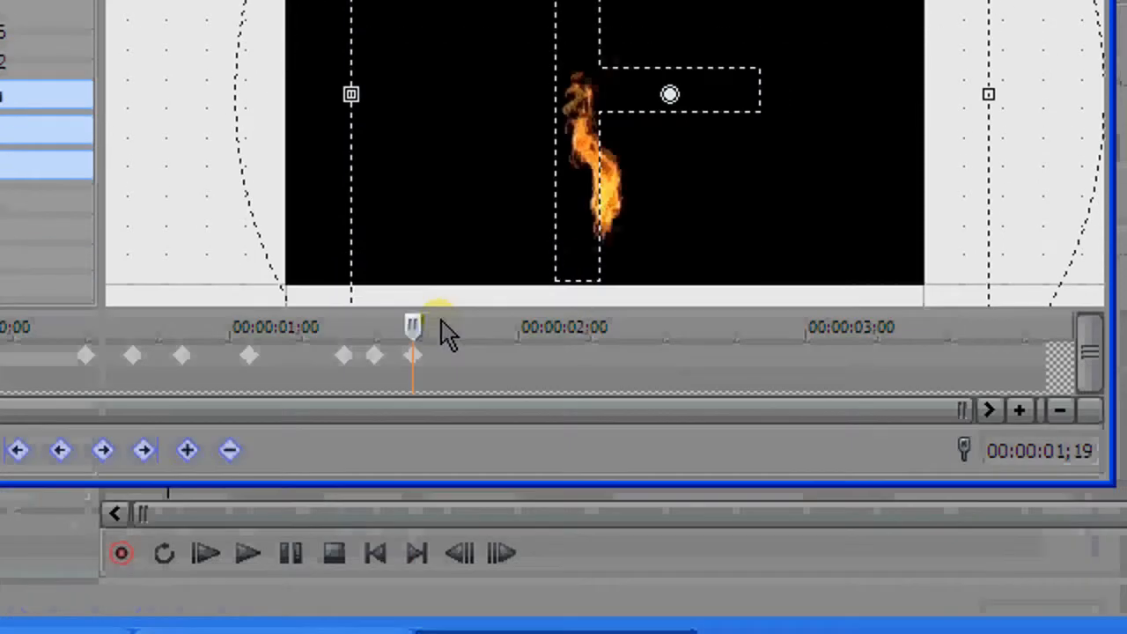
Step: Add position keyframes at 00:00:01;26 and 00:00:02;02, shifting the crop frame slightly at each to follow the hand
drag(414, 333, 480, 335)
drag(661, 68, 660, 76)
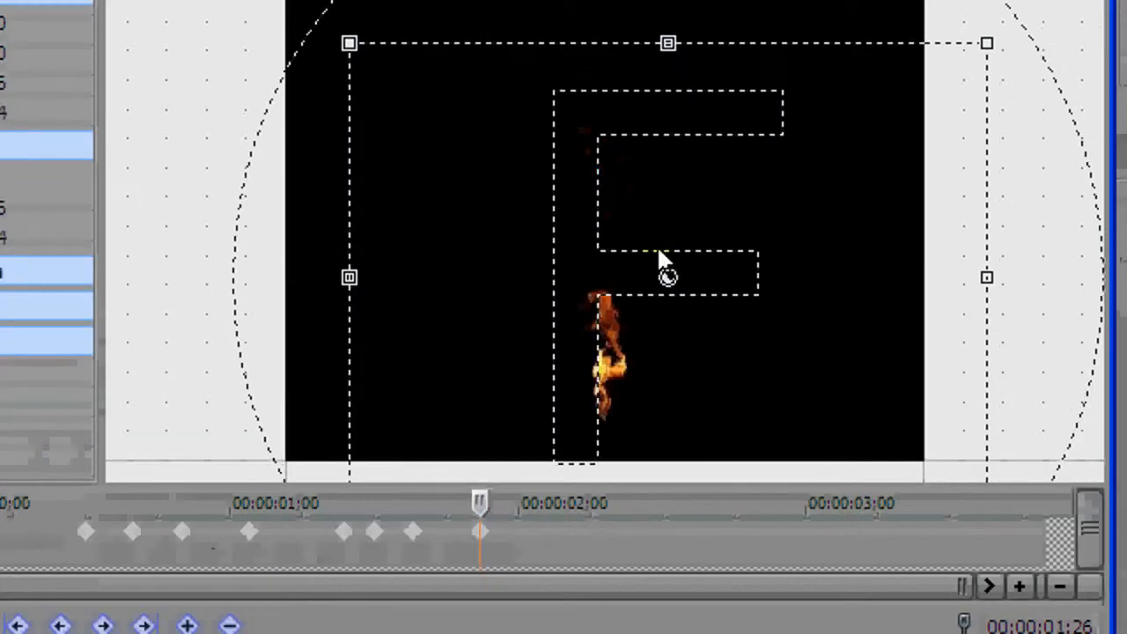
drag(658, 250, 659, 262)
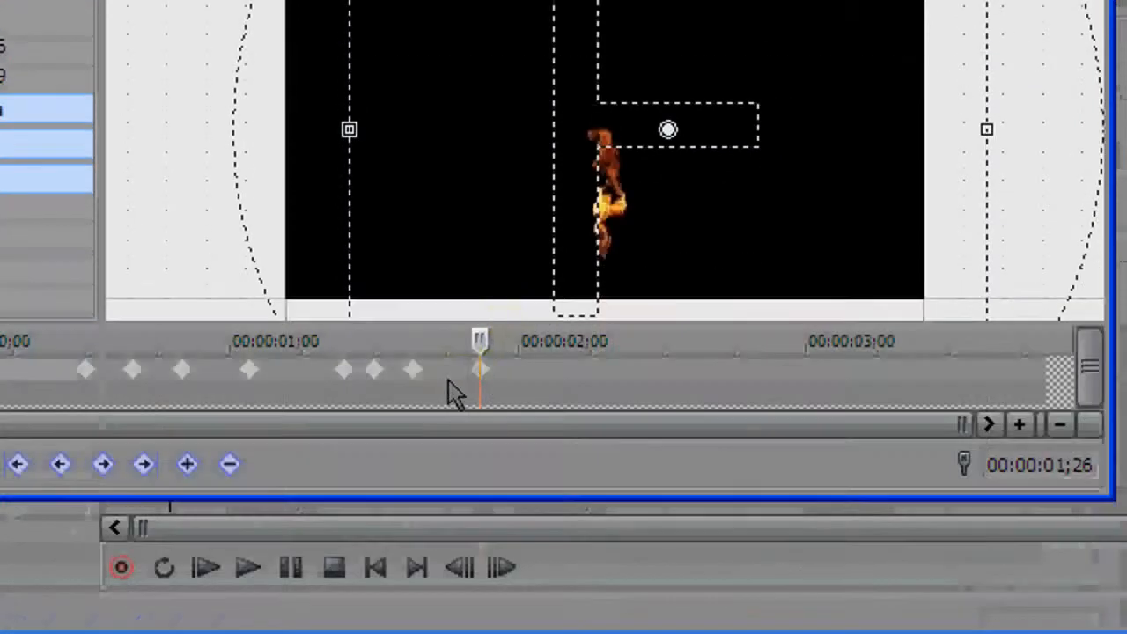
drag(479, 346, 532, 349)
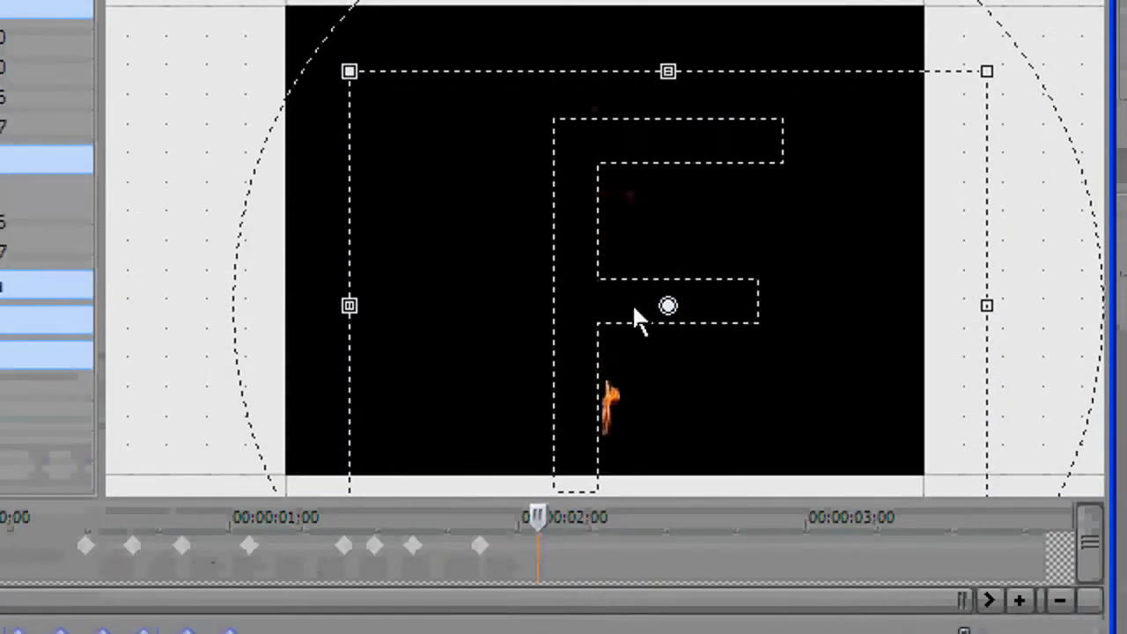
drag(635, 144, 628, 154)
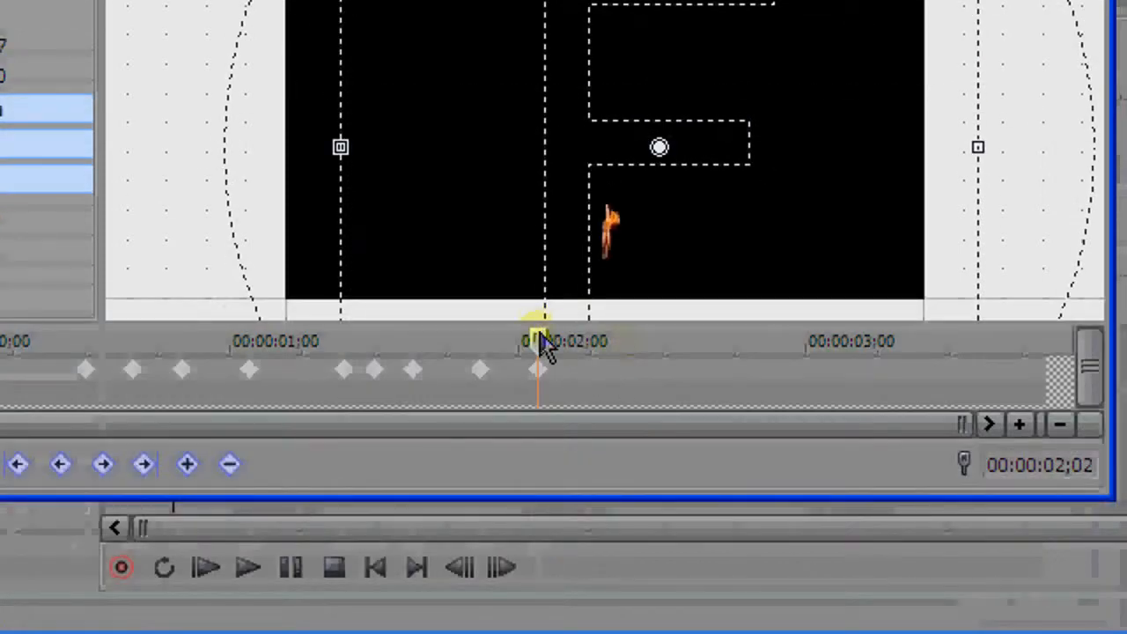
Step: Keyframe the flames' crop frame at about 00:00:02;09 and at 00:00:02;16, shifting it slightly to follow the hand
drag(545, 344, 561, 346)
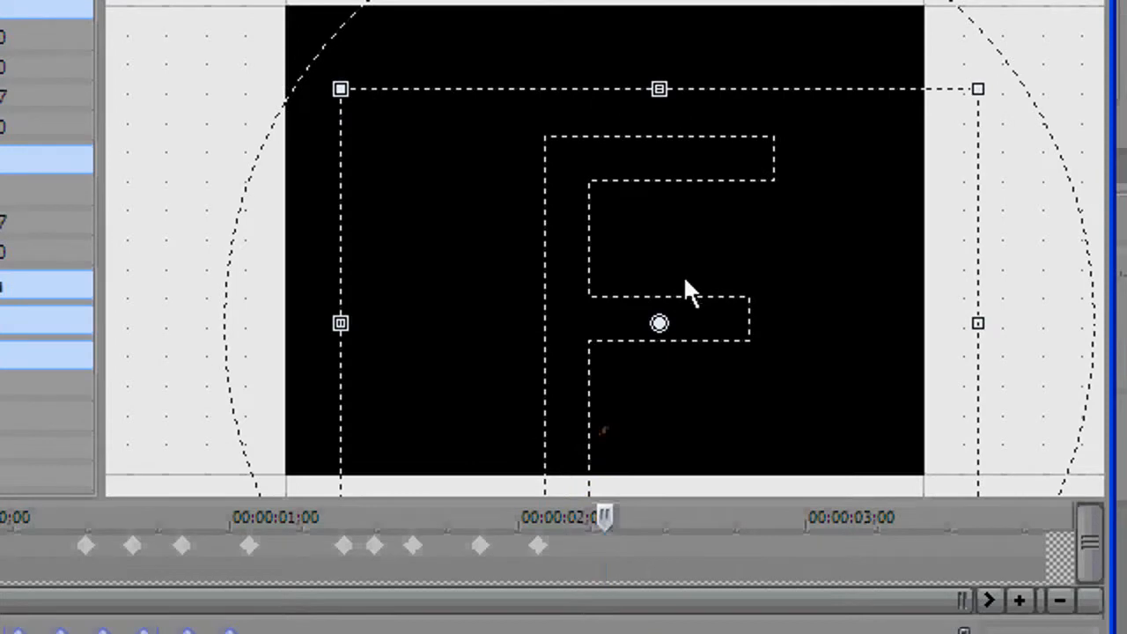
drag(684, 100, 684, 99)
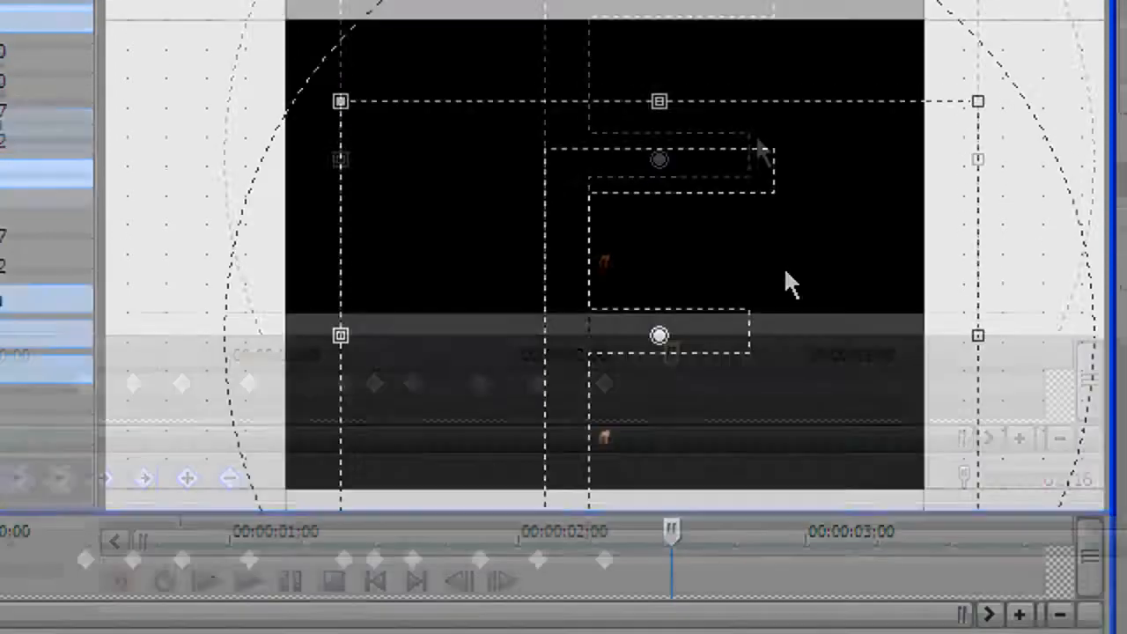
mouse_move(761, 99)
mouse_down()
mouse_move(761, 70)
mouse_move(765, 79)
mouse_up()
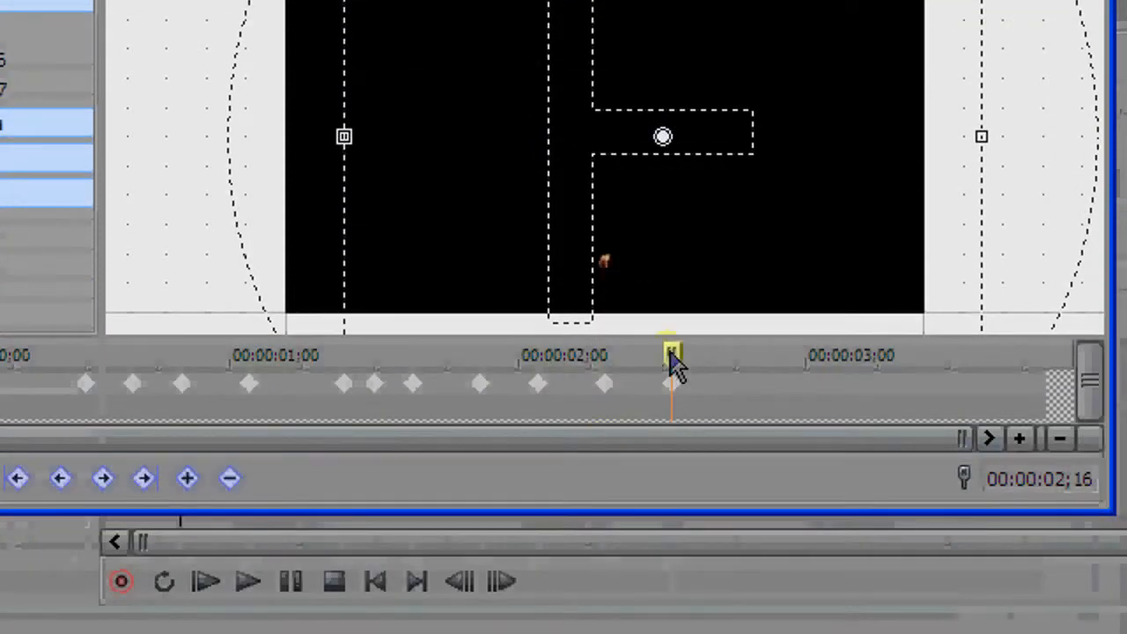
Step: Reposition the flames' crop frame with keyframes at 00:00:02;20 and 00:00:03;04 to follow the hand
drag(672, 361, 738, 358)
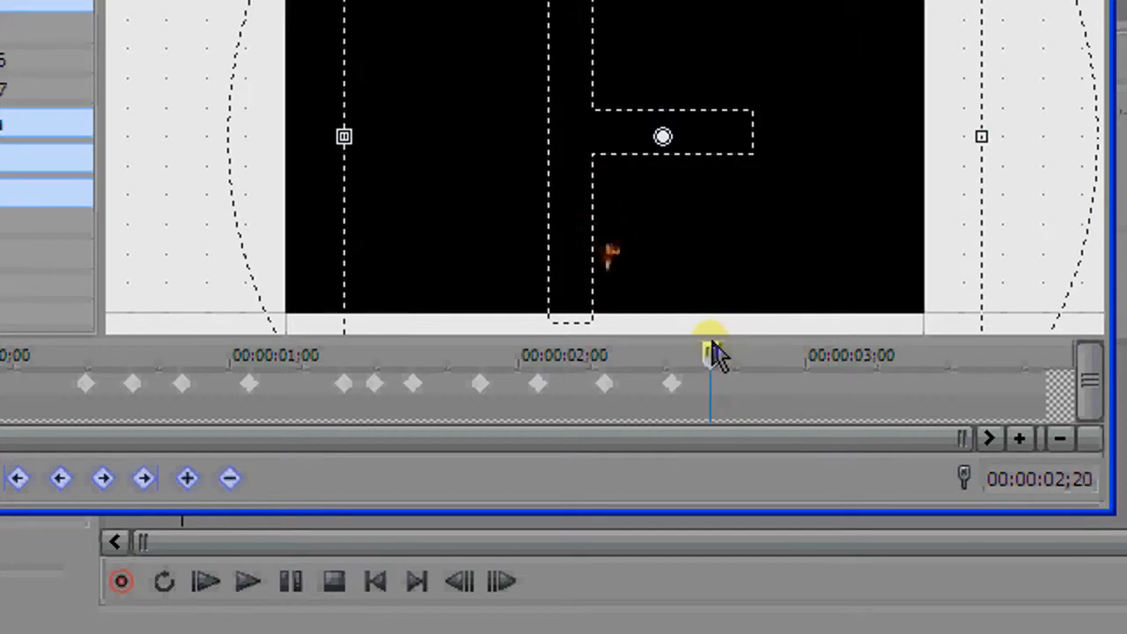
drag(740, 266, 749, 256)
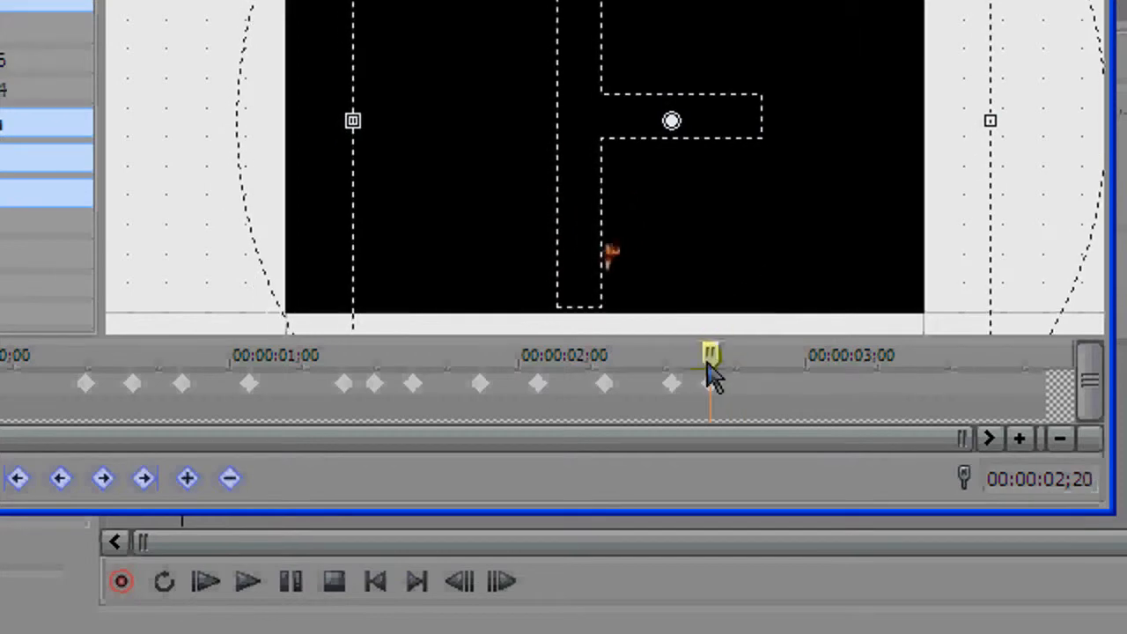
drag(717, 360, 843, 352)
drag(600, 99, 588, 122)
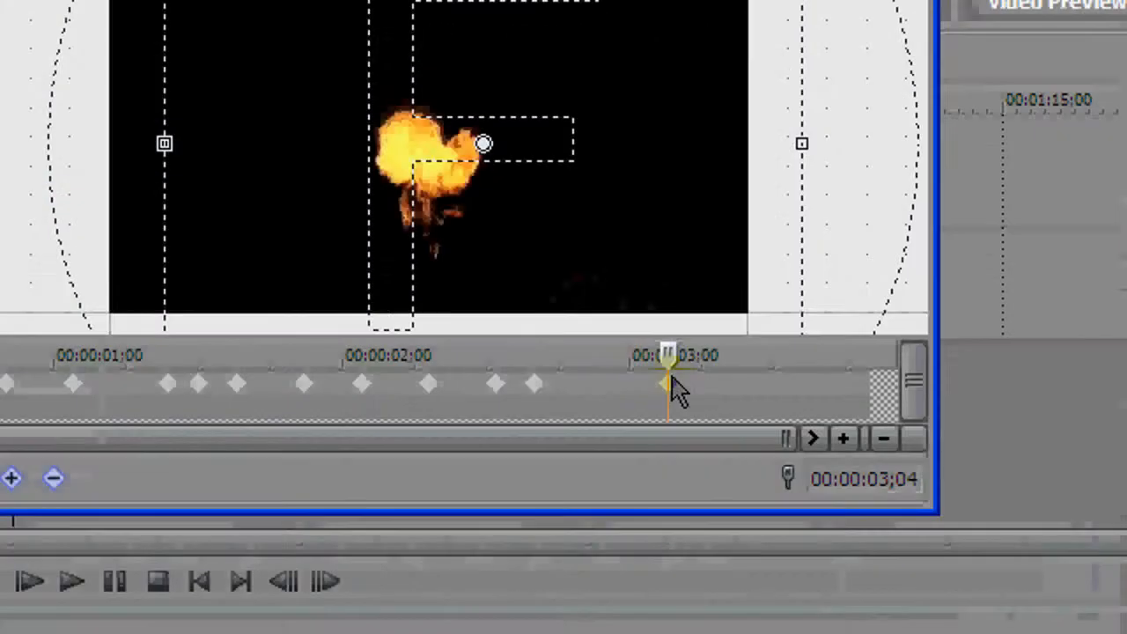
Step: Add a crop-frame position keyframe at 00:00:03;18, check the end of the flames clip, and close the pan/crop editor
drag(844, 531, 930, 528)
drag(755, 359, 806, 359)
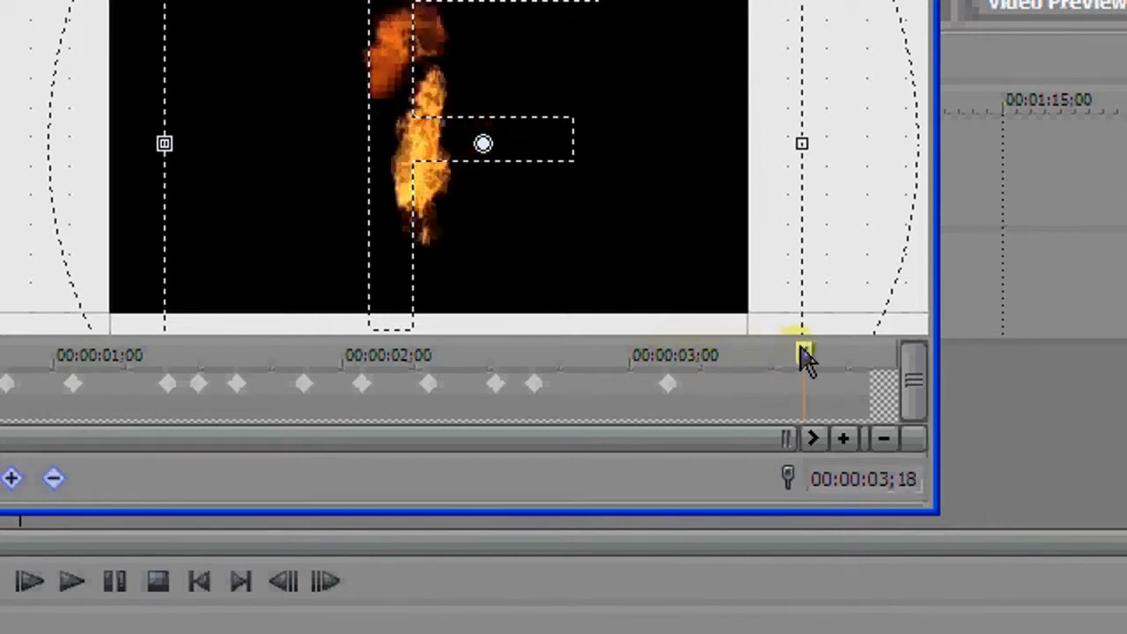
drag(621, 172, 628, 142)
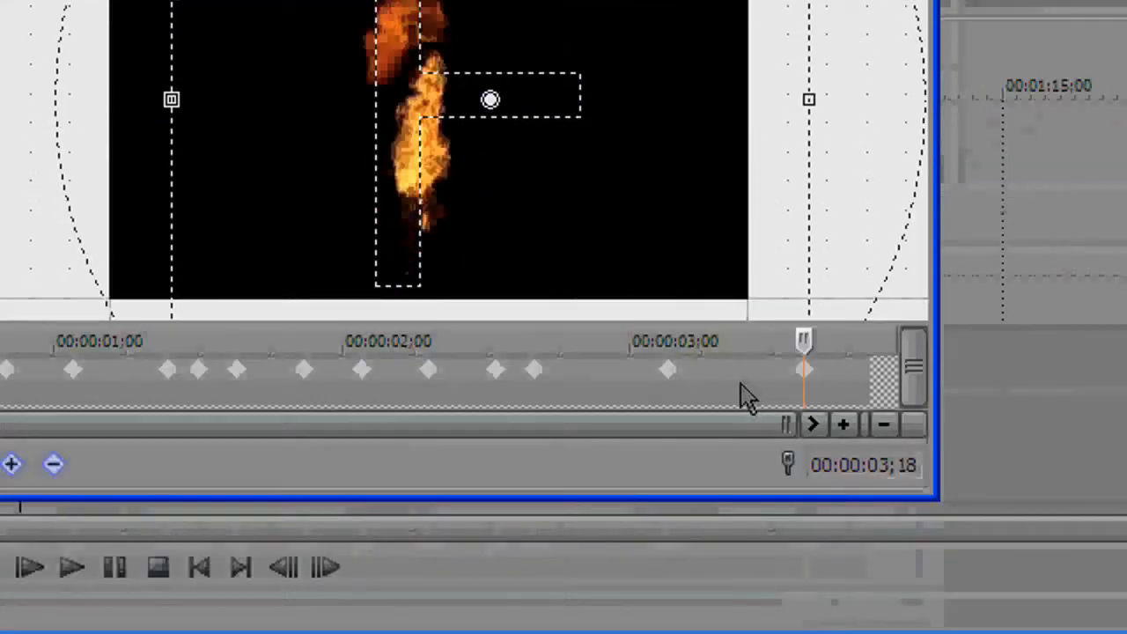
drag(805, 340, 876, 343)
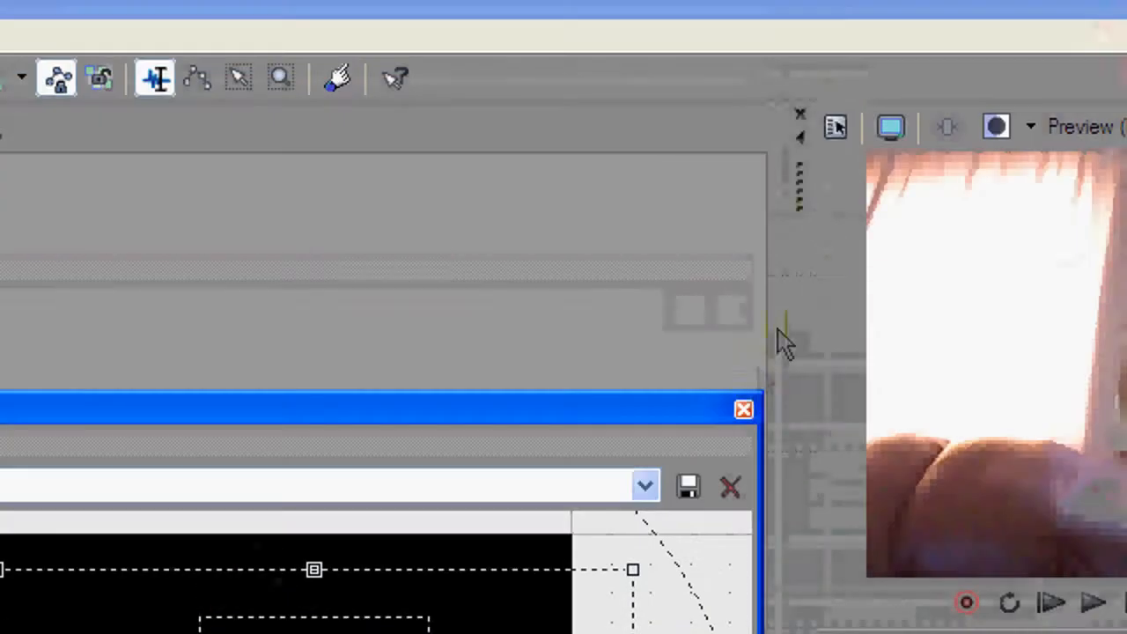
click(744, 412)
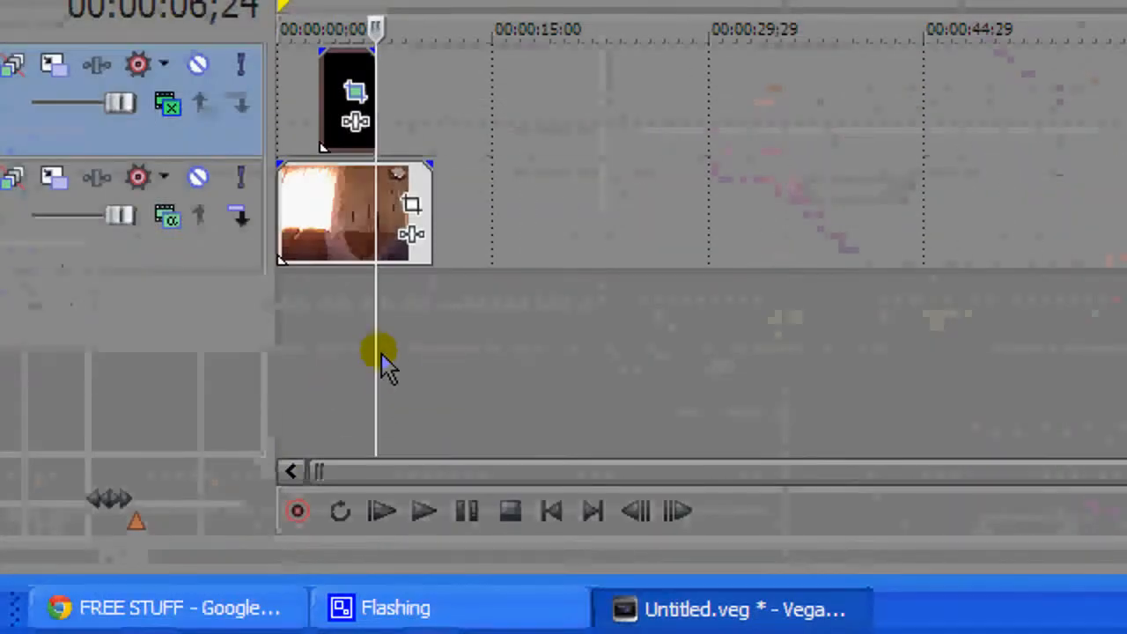
Step: Play the composite from the start of the timeline to check how the flames follow the hand, and stop playback
click(281, 315)
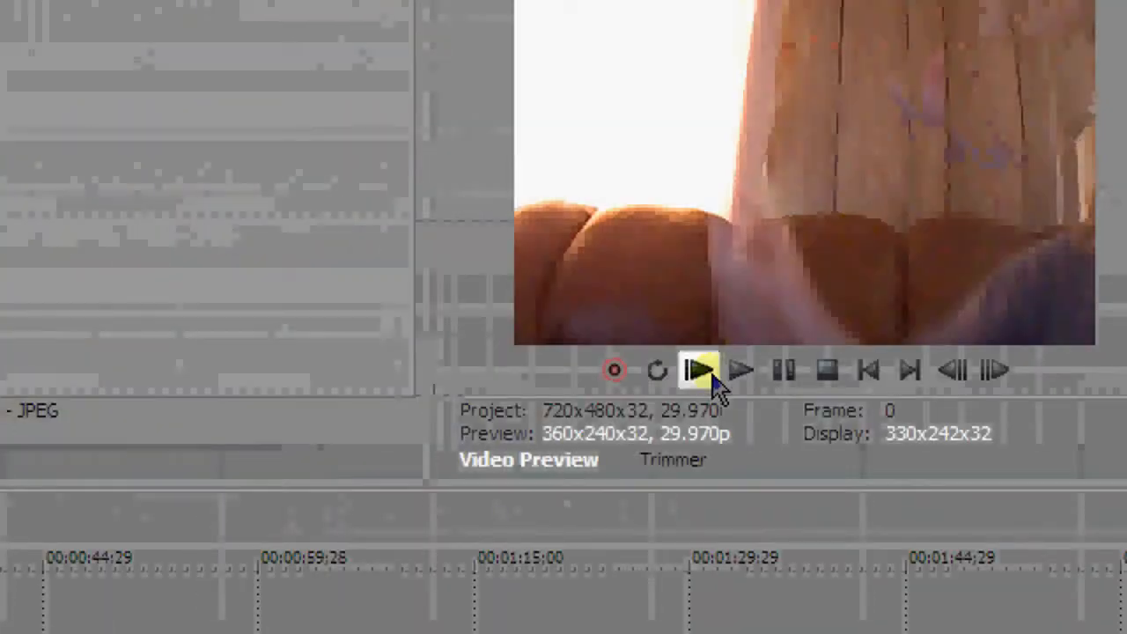
click(741, 369)
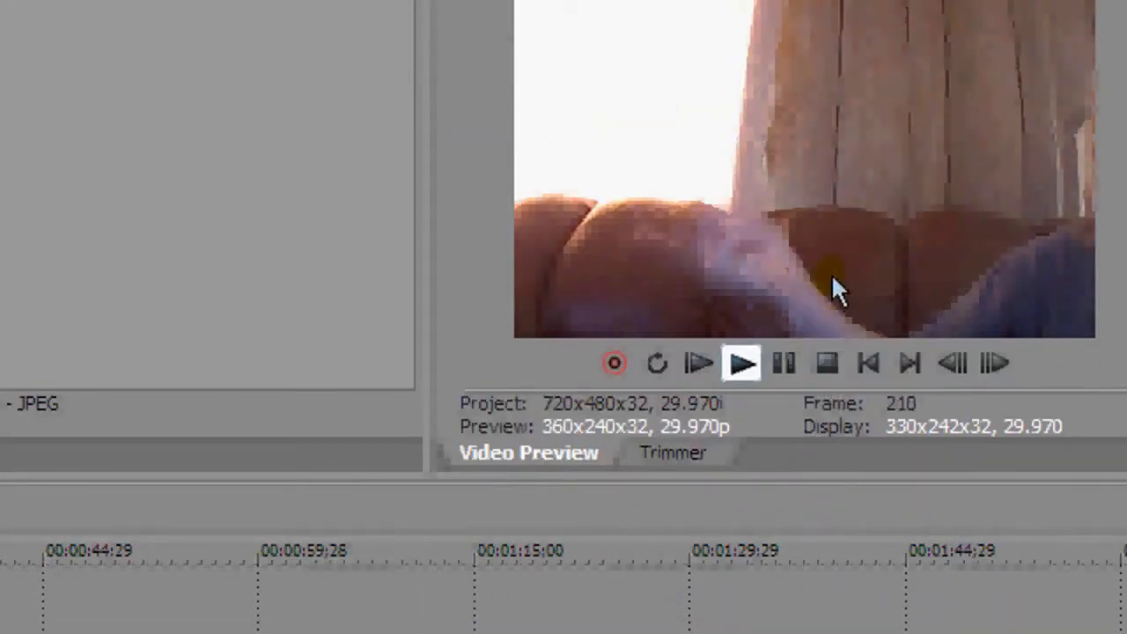
click(832, 368)
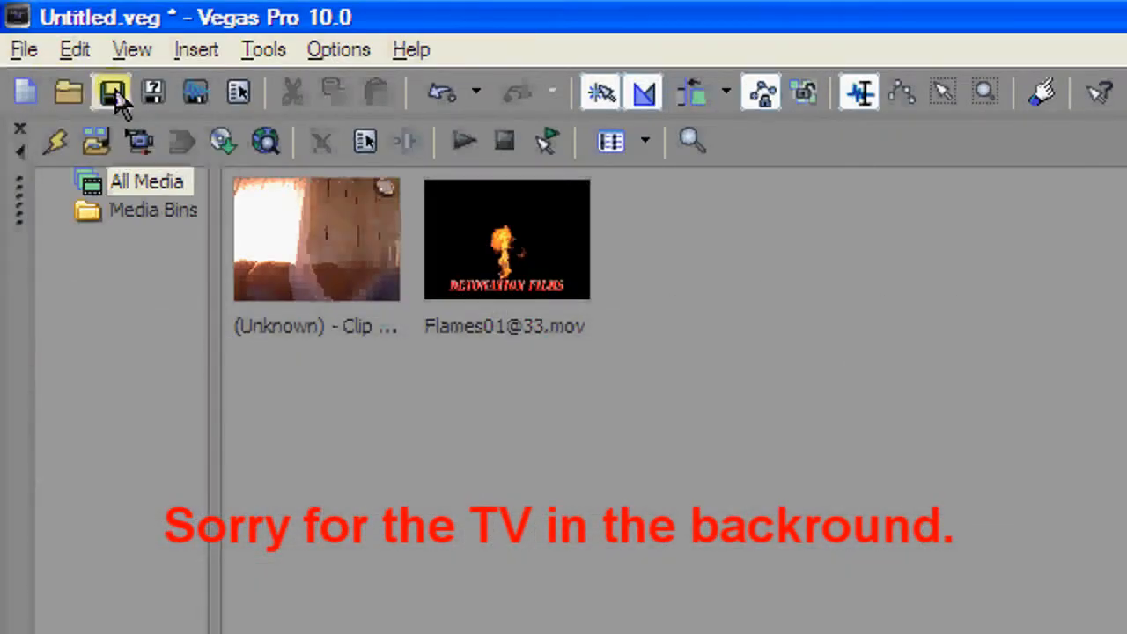
Step: Set the flames track's compositing mode to Source Alpha
click(112, 97)
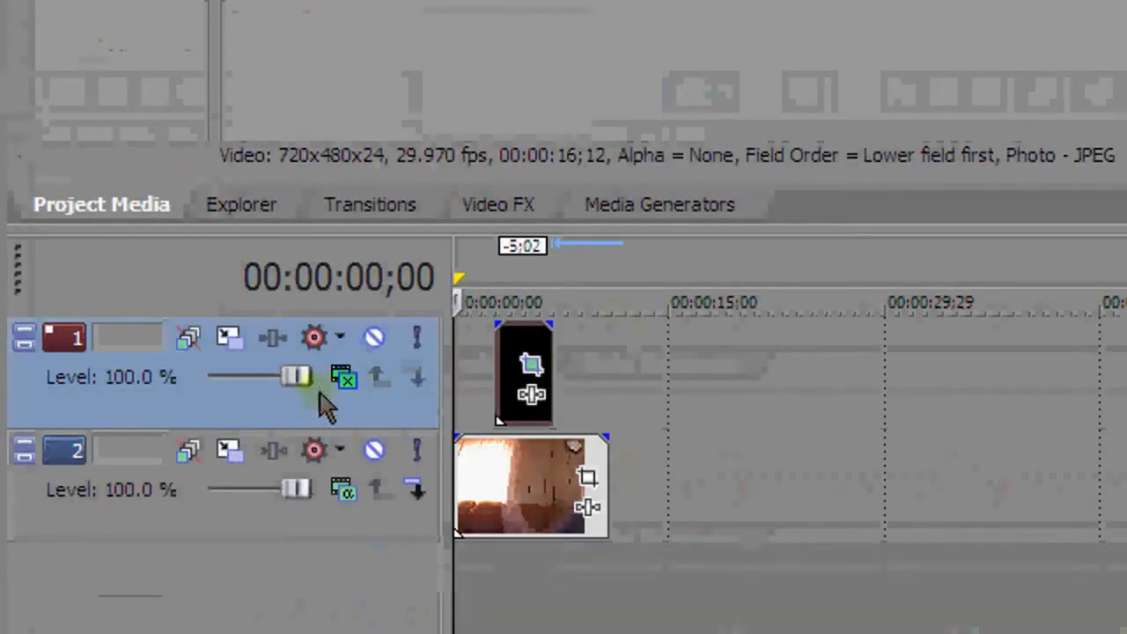
click(344, 537)
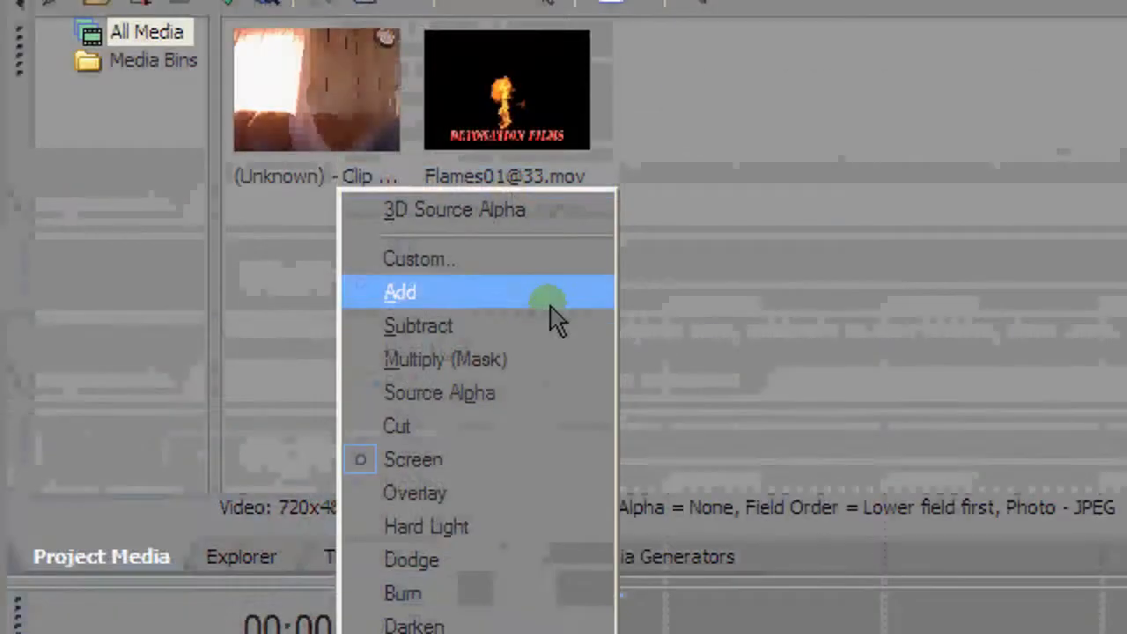
click(464, 394)
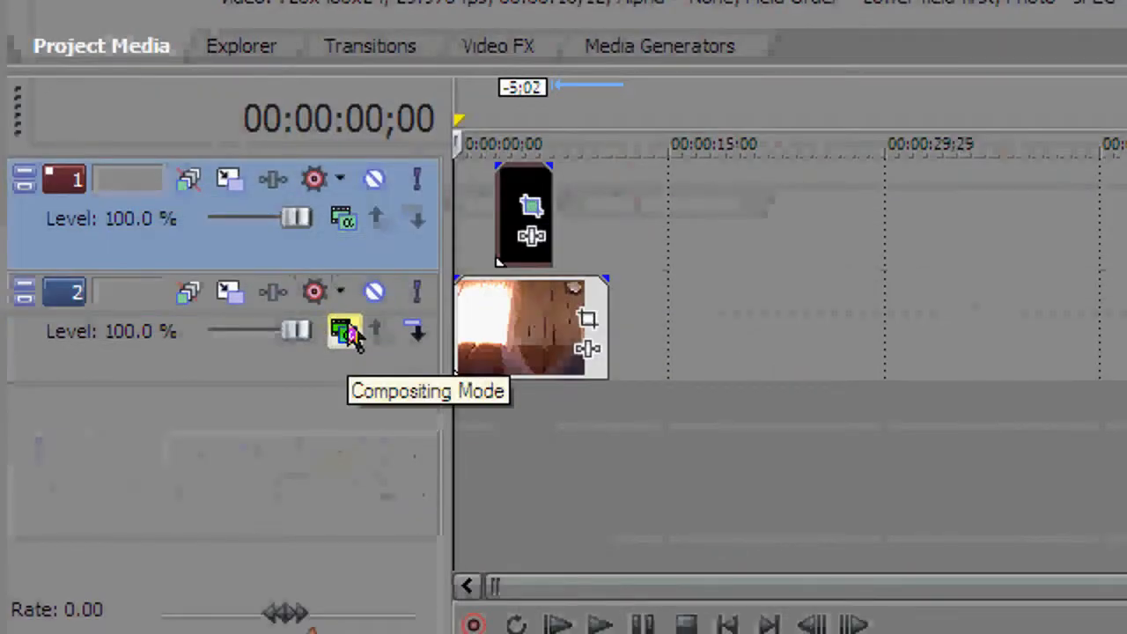
Step: Reopen the flames event's pan/crop editor, inspect the options available for its position keyframes, and close the editor
click(509, 204)
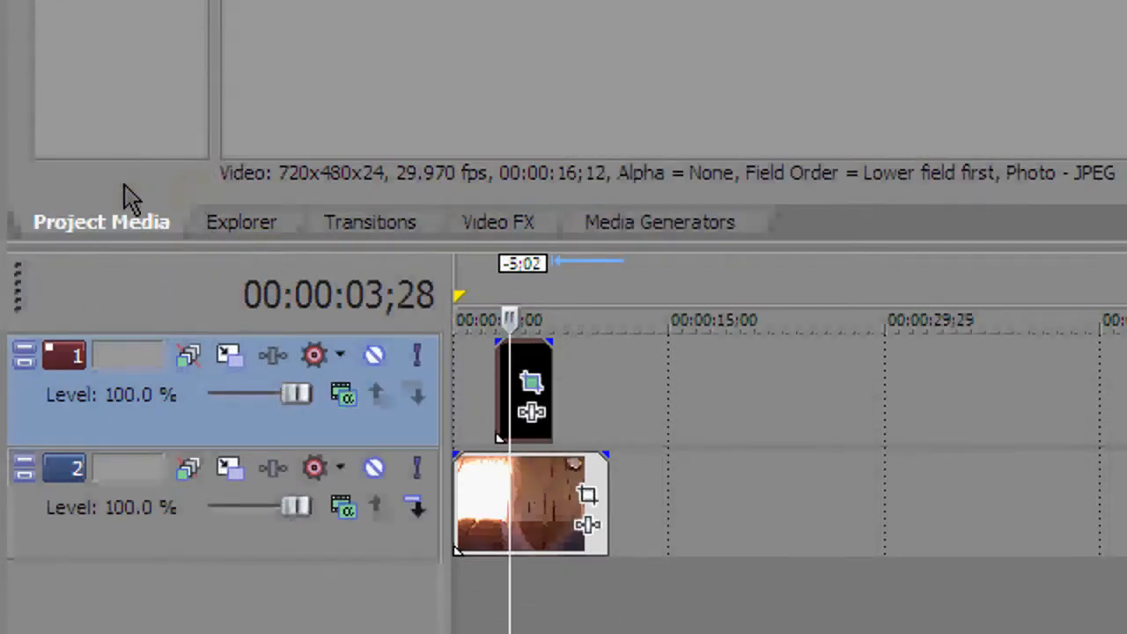
click(532, 388)
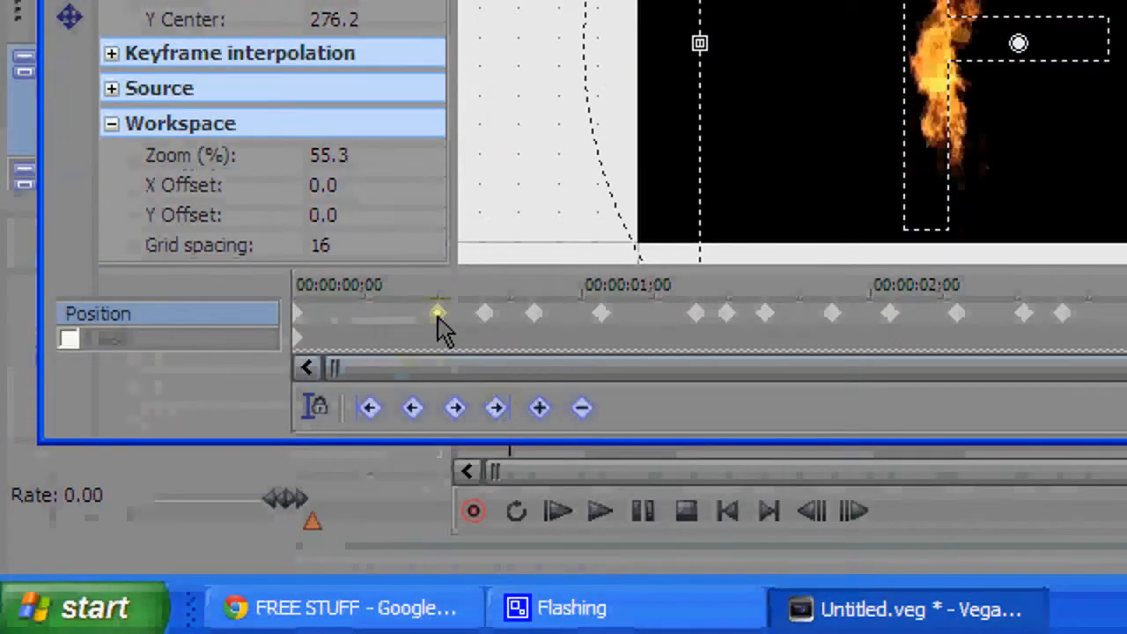
right_click(438, 317)
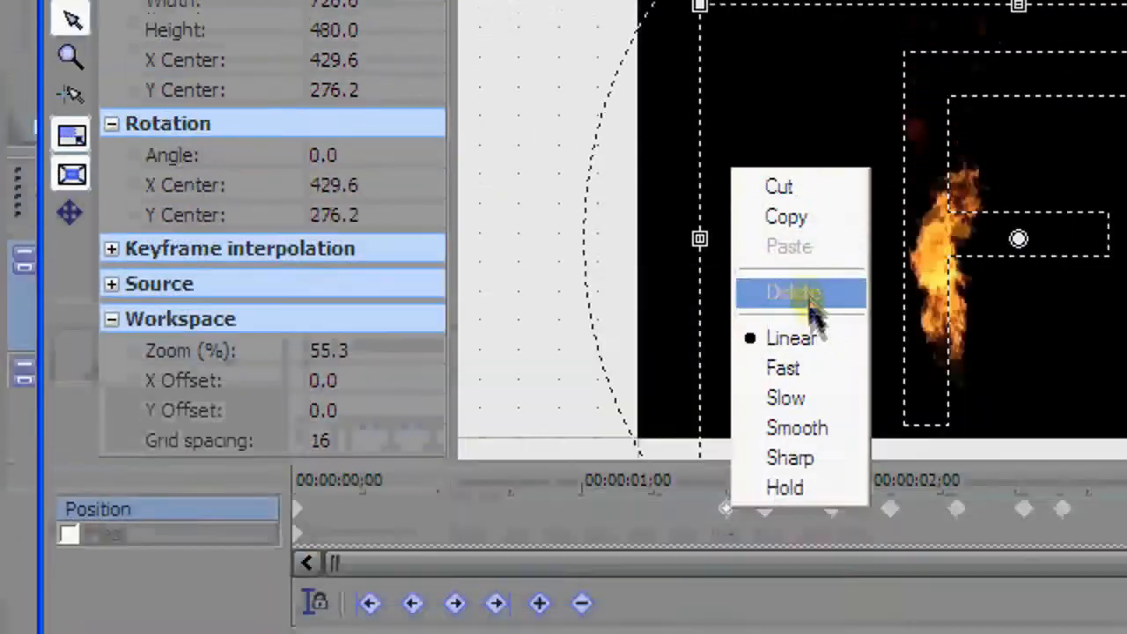
click(661, 128)
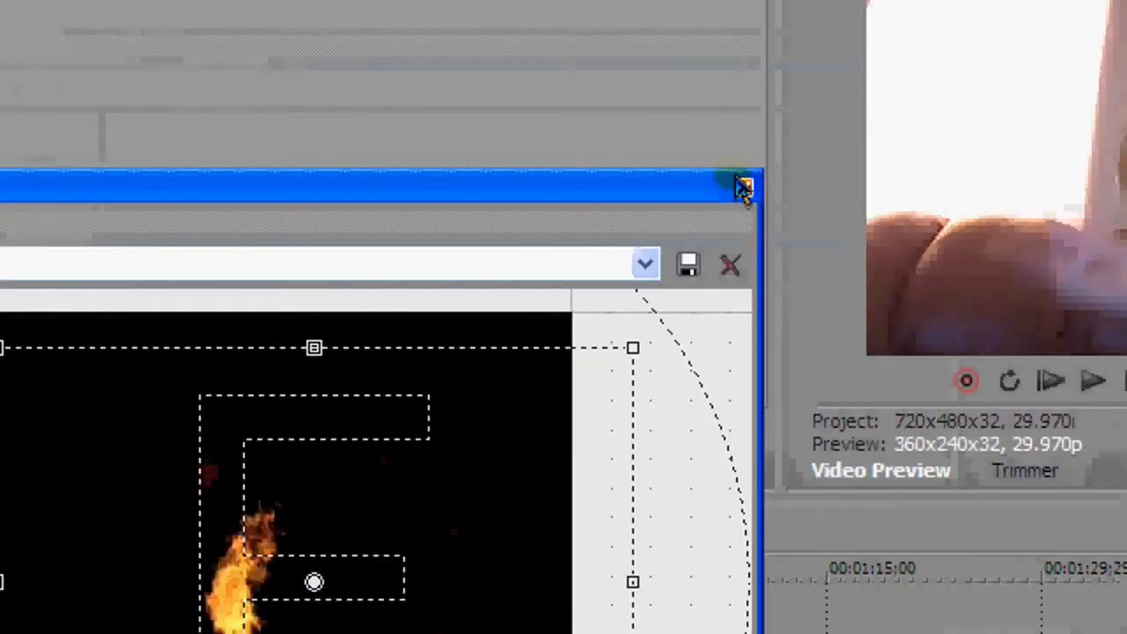
click(744, 186)
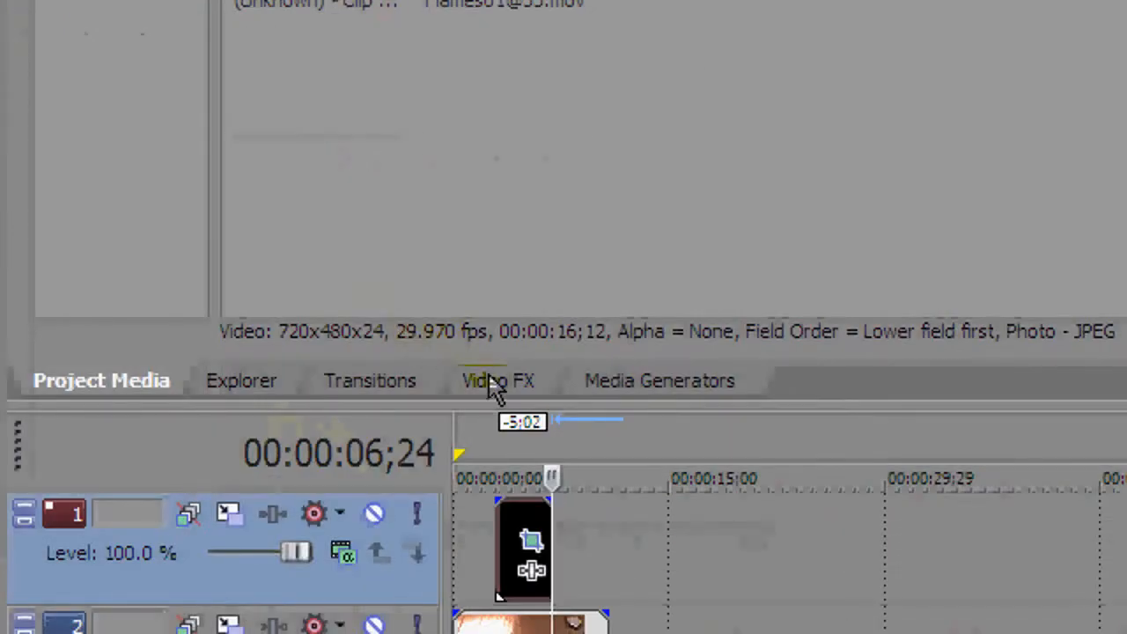
Step: Find the Chroma Keyer among the video effects and apply its Green Screen preset to the flames event
click(494, 387)
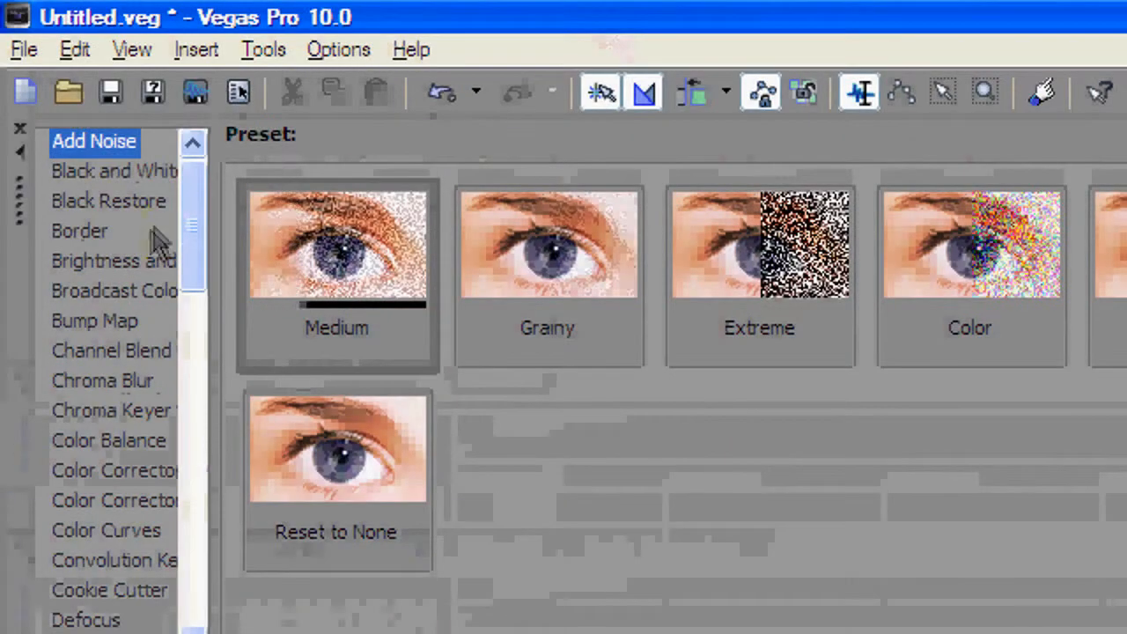
drag(188, 239, 192, 280)
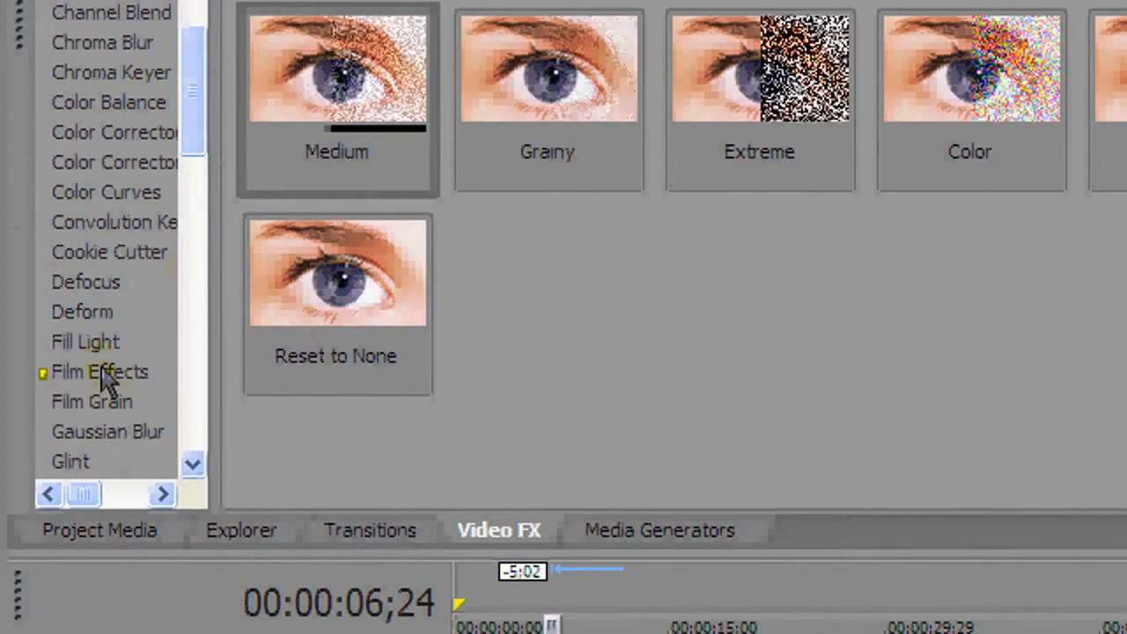
click(102, 561)
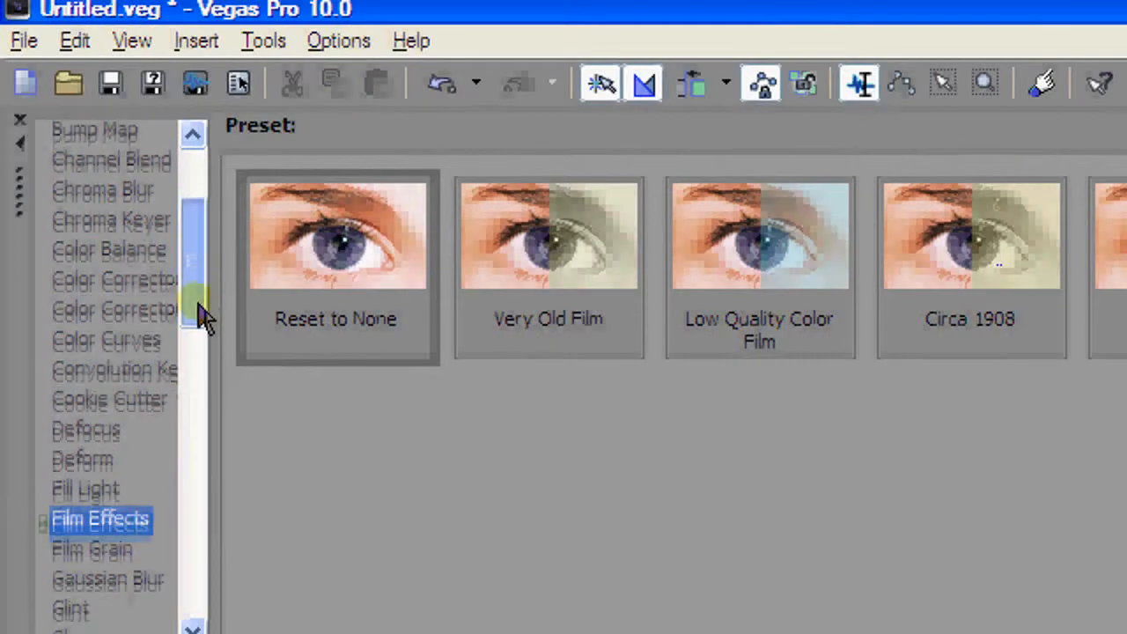
drag(202, 147, 203, 194)
drag(201, 359, 194, 290)
click(148, 327)
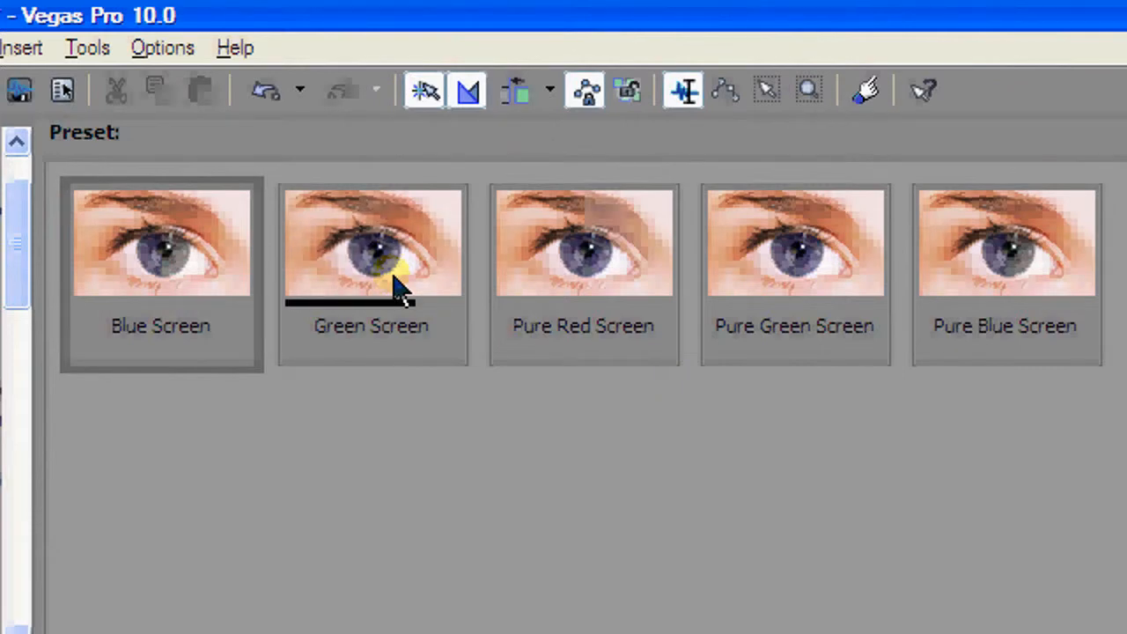
click(396, 287)
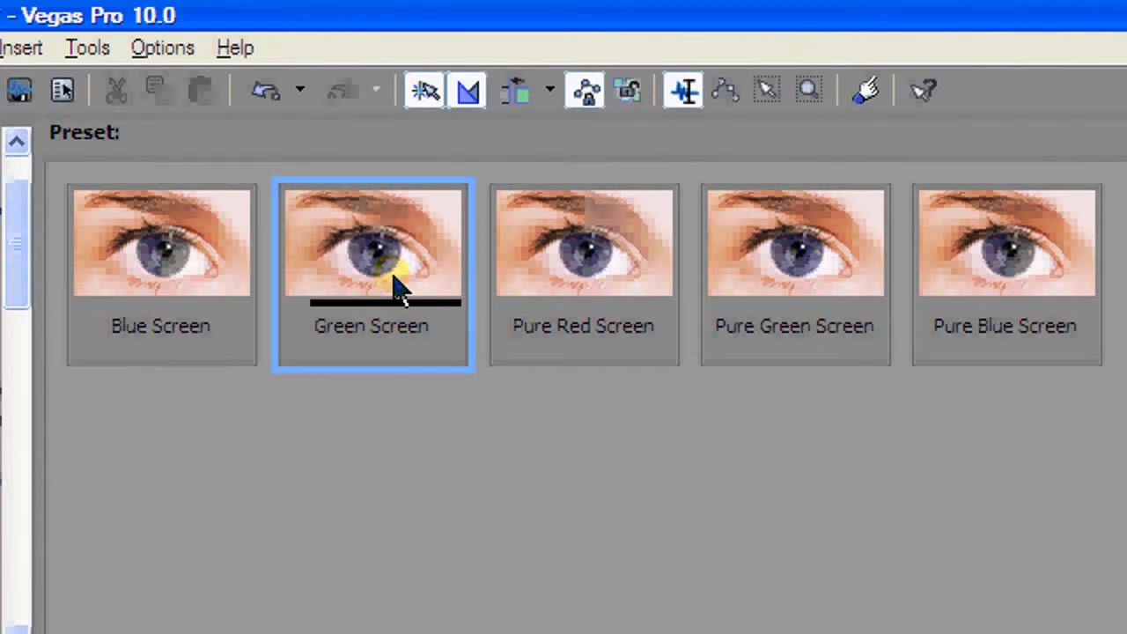
drag(394, 274, 354, 319)
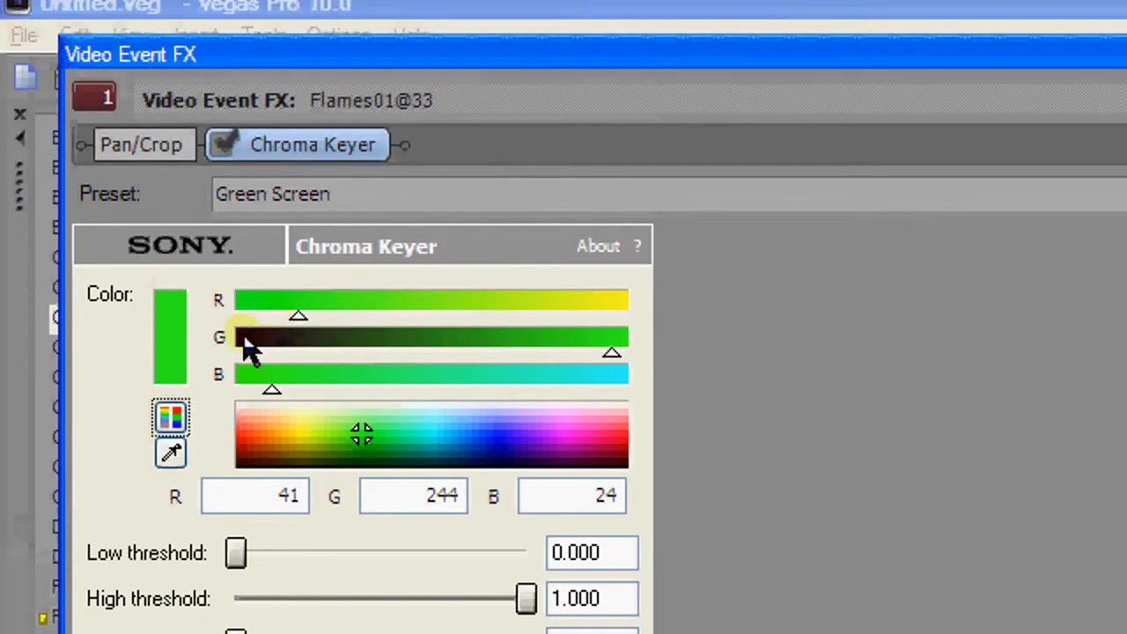
Step: Set the Chroma Keyer's key color to black with R 0, G 0, B 0
click(246, 340)
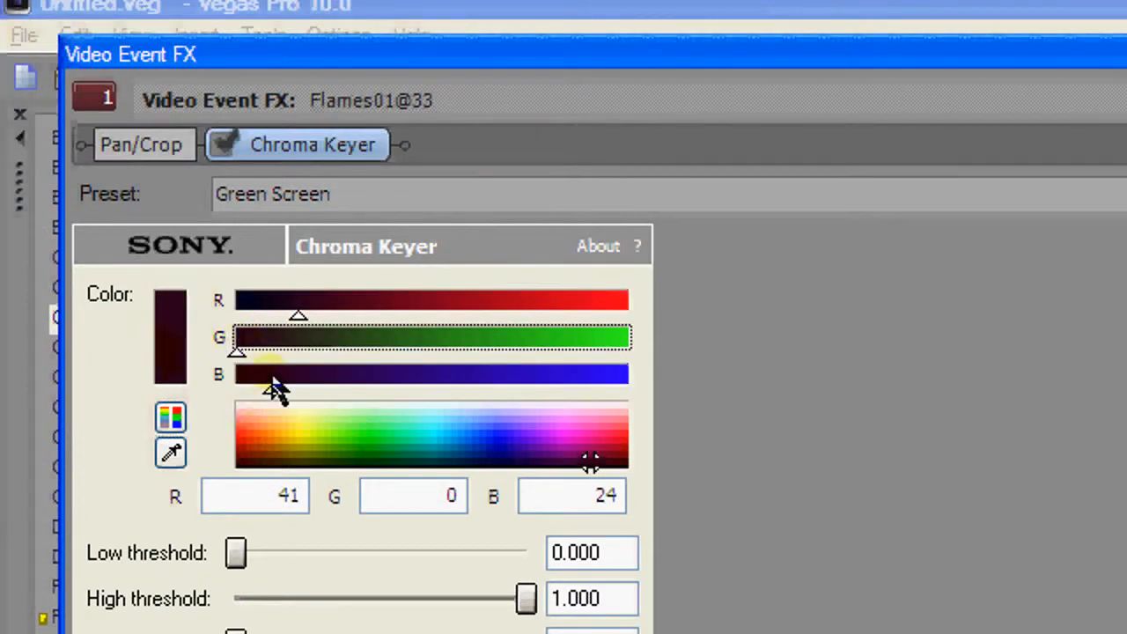
drag(269, 390, 237, 381)
drag(300, 319, 220, 304)
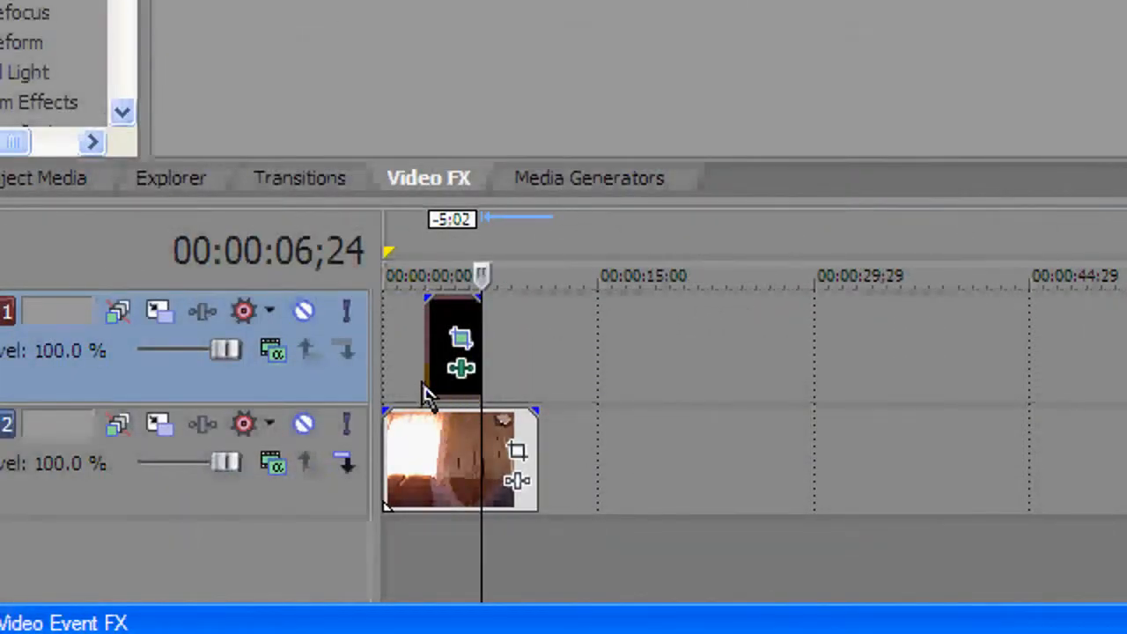
Step: Shift the flames event +15:06 along its track, clear of the hand clip, and place the playhead at 00:00:19;03
click(422, 368)
click(423, 368)
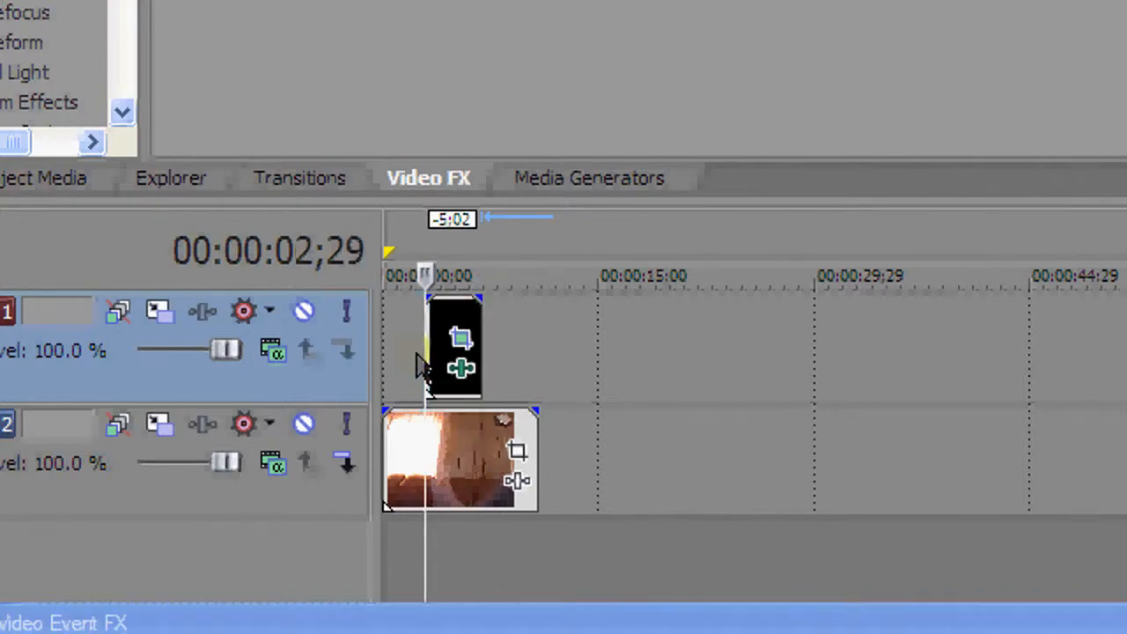
drag(438, 337, 657, 347)
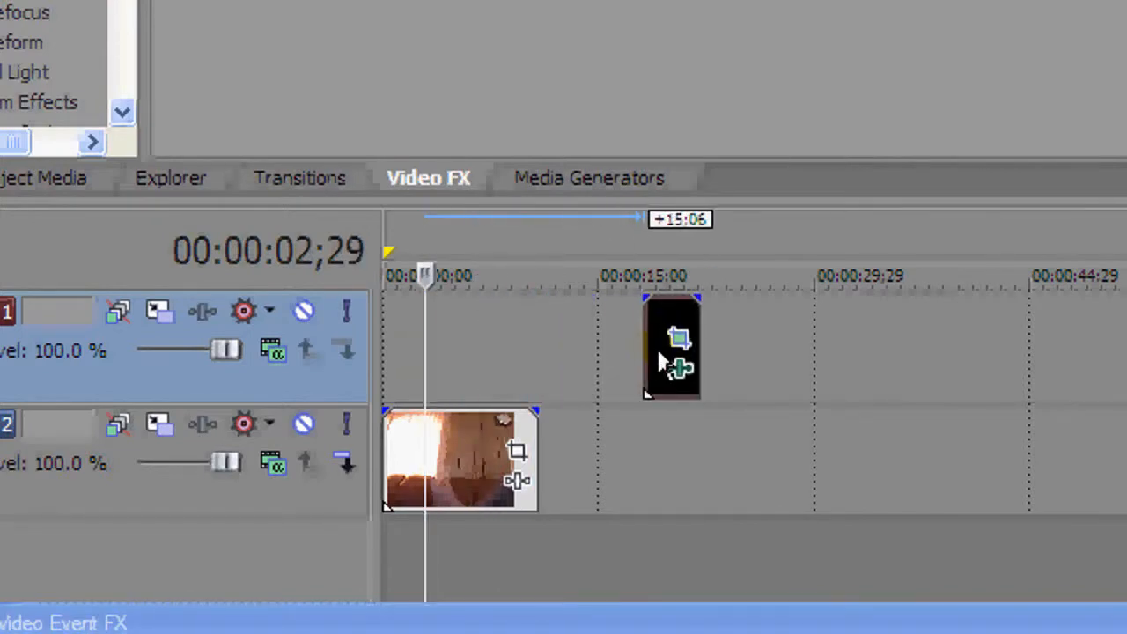
click(665, 491)
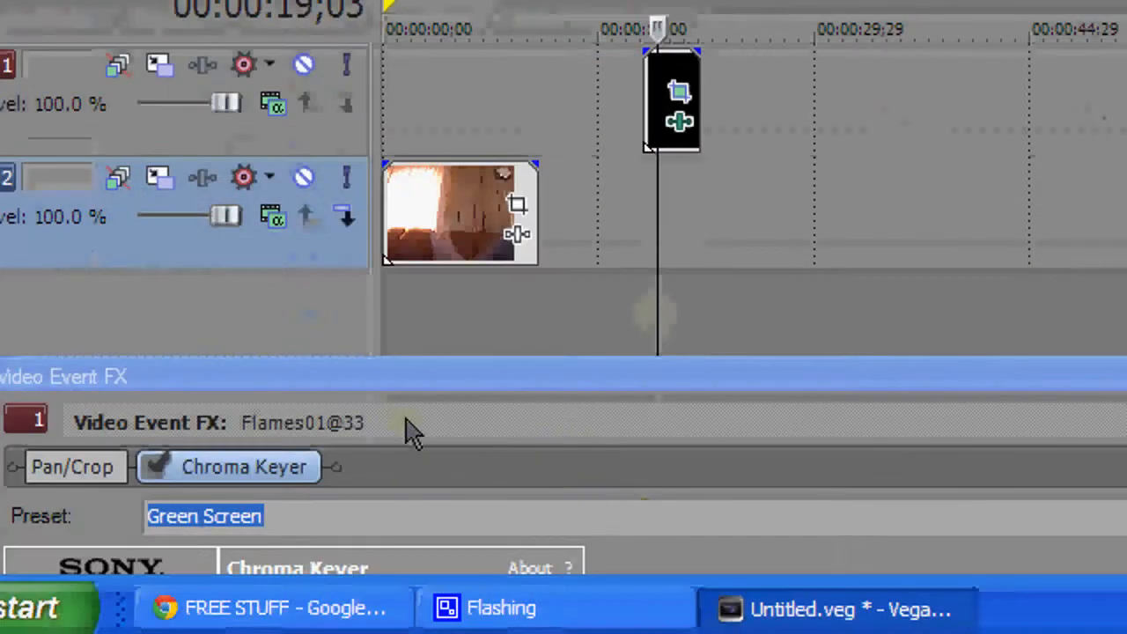
Step: Reposition the effect window, activate the Chroma Keyer's color eyedropper, and close the flames' effect settings
drag(393, 468, 477, 359)
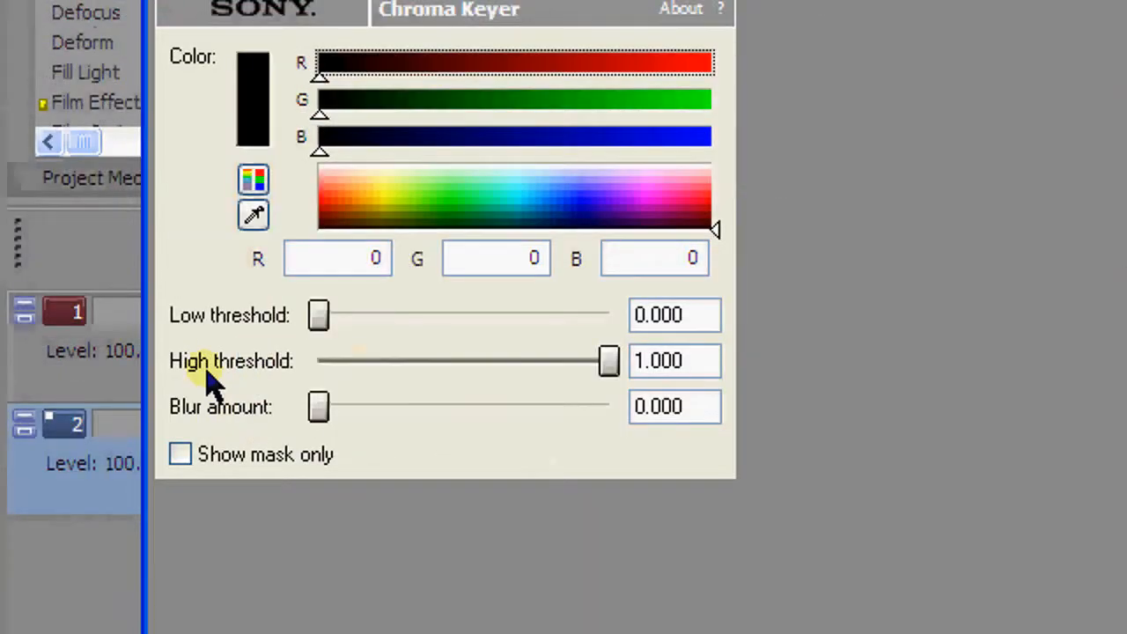
click(255, 220)
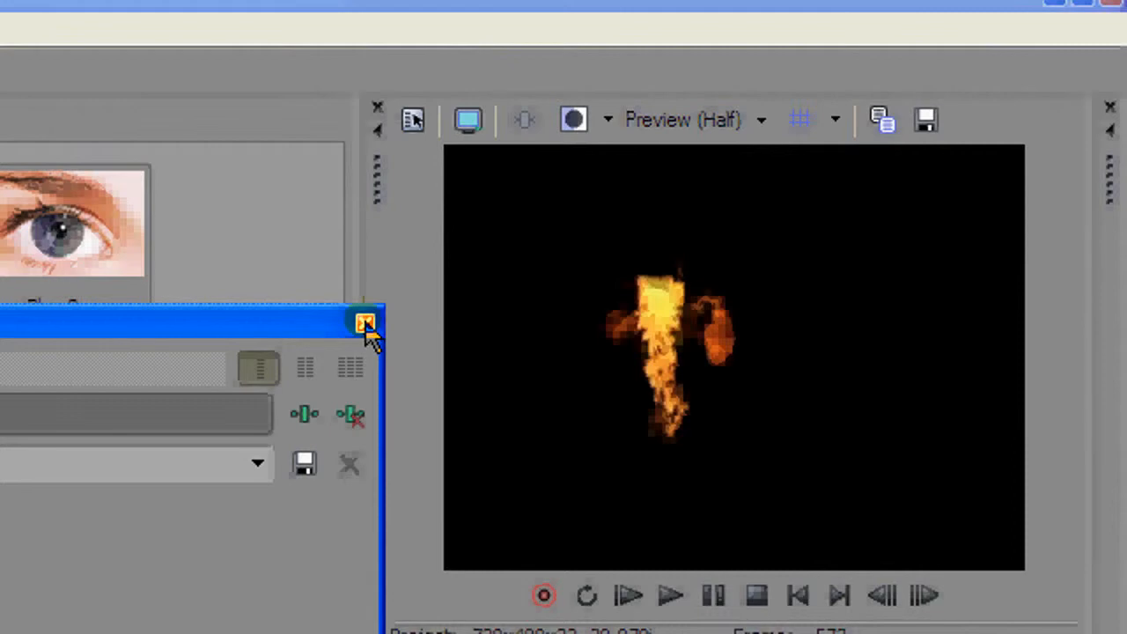
click(365, 323)
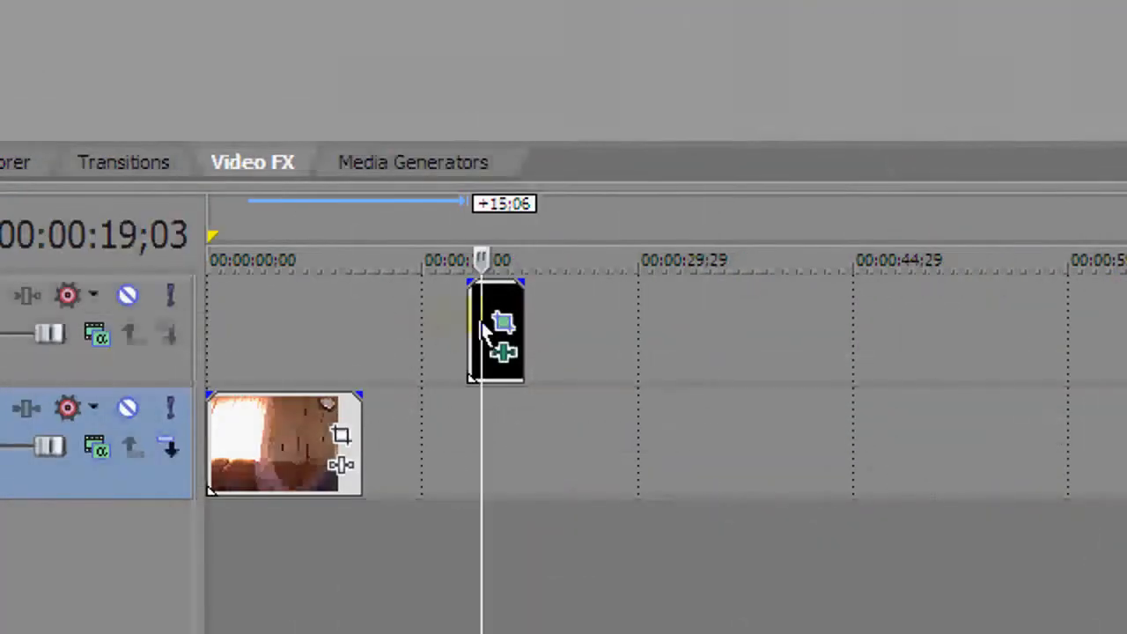
Step: Move the flames event back over the hand clip, shifting it -14:02 and a further -1:08 along its track
drag(493, 309, 290, 313)
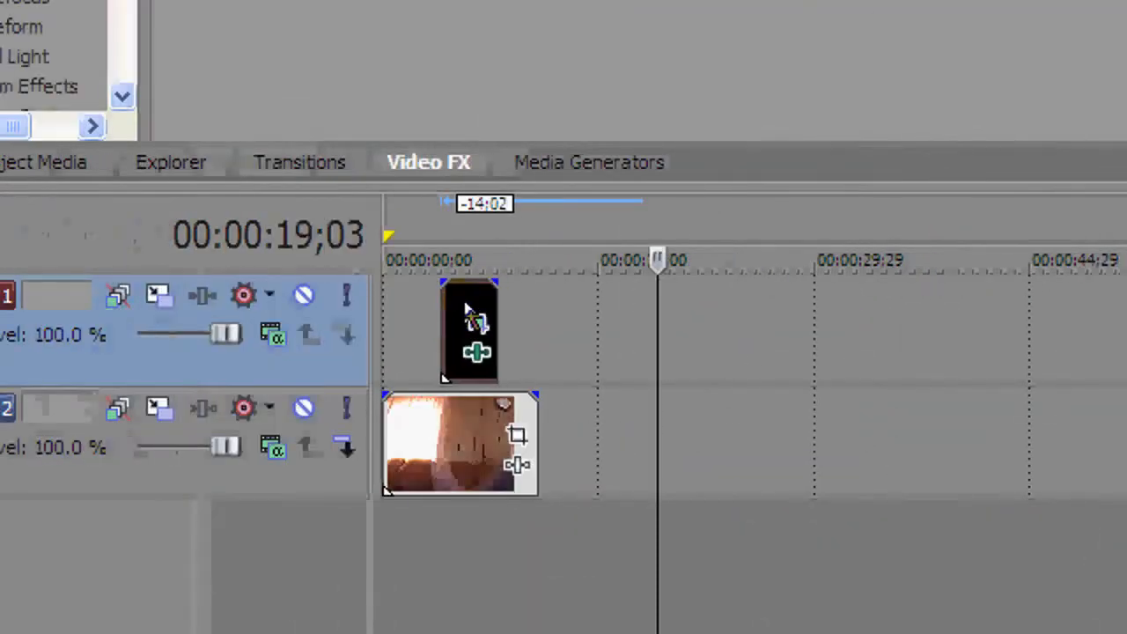
click(415, 376)
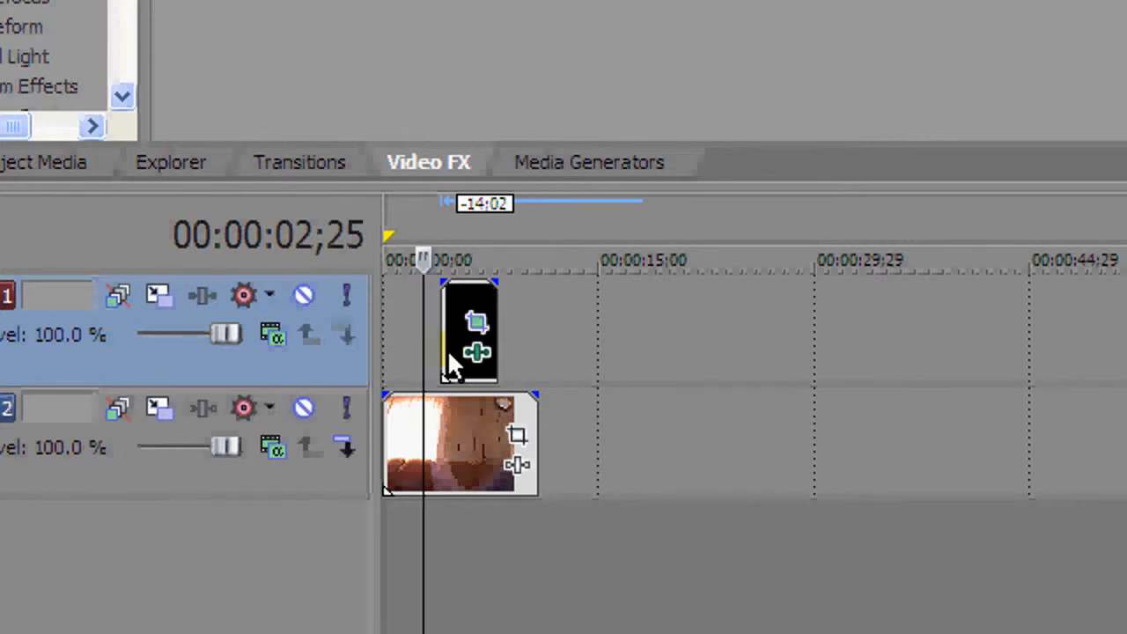
drag(458, 332, 433, 322)
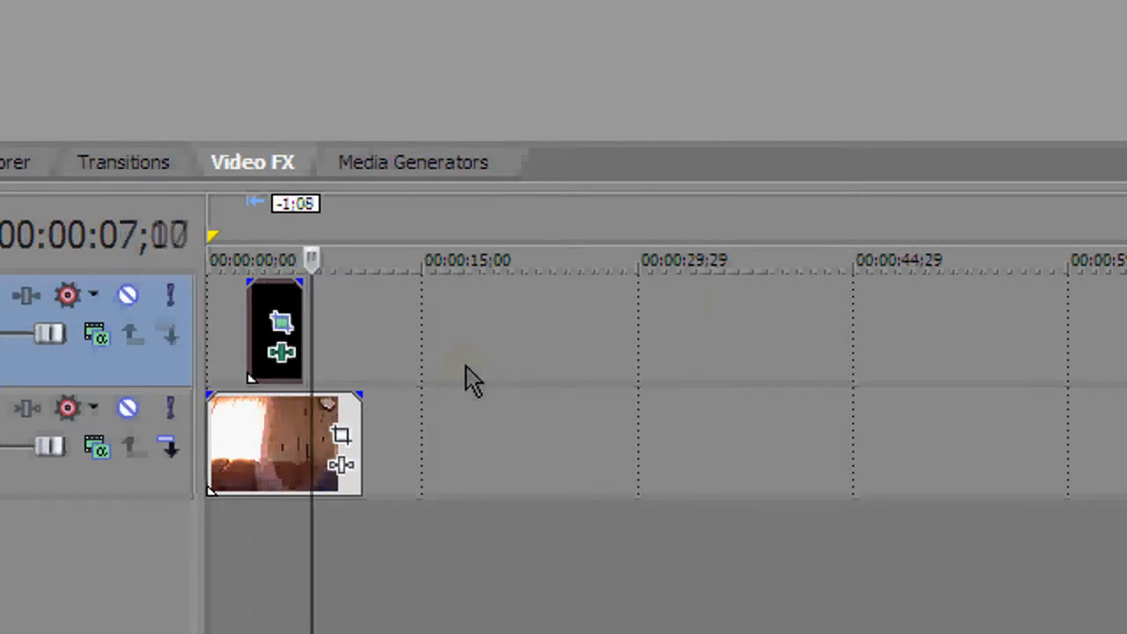
Step: Step the playhead backward frame by frame through the flames event to its start at 00:00:02;22
key(Left)
key(Left)
key(Left)
key(Left)
key(Left)
key(Left)
key(Left)
key(Left)
key(Left)
key(Left)
key(Left)
key(Left)
key(Left)
key(Left)
key(Left)
key(Left)
key(Left)
key(Left)
key(Left)
key(Left)
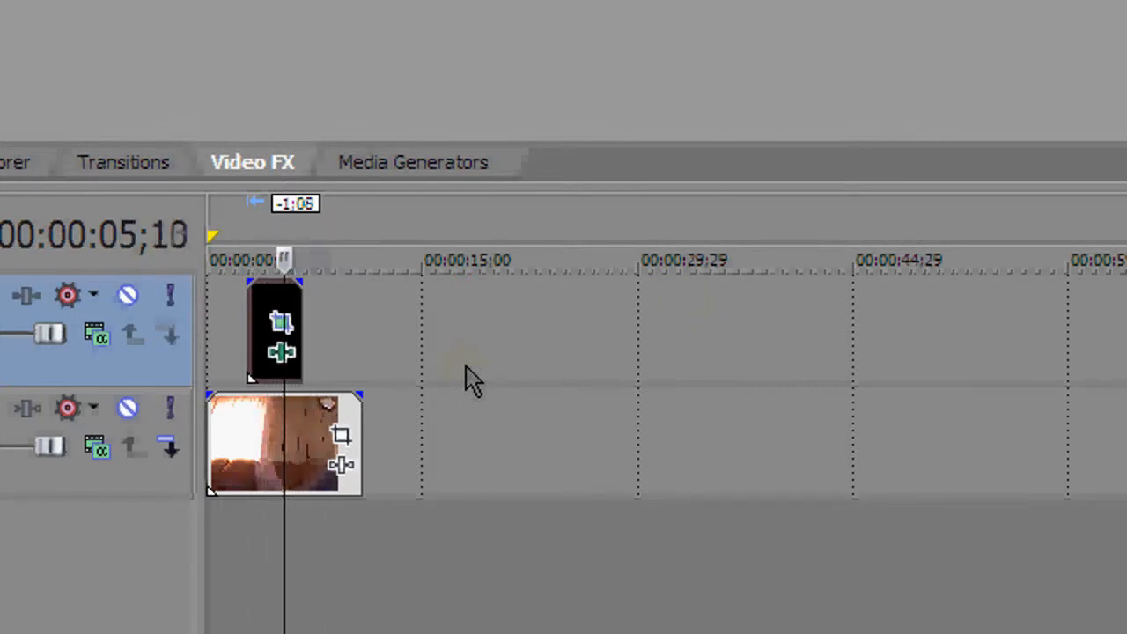
key(Left)
key(Left)
key(Left)
key(Left)
key(Left)
key(Left)
key(Left)
key(Left)
key(Left)
key(Left)
key(Left)
key(Left)
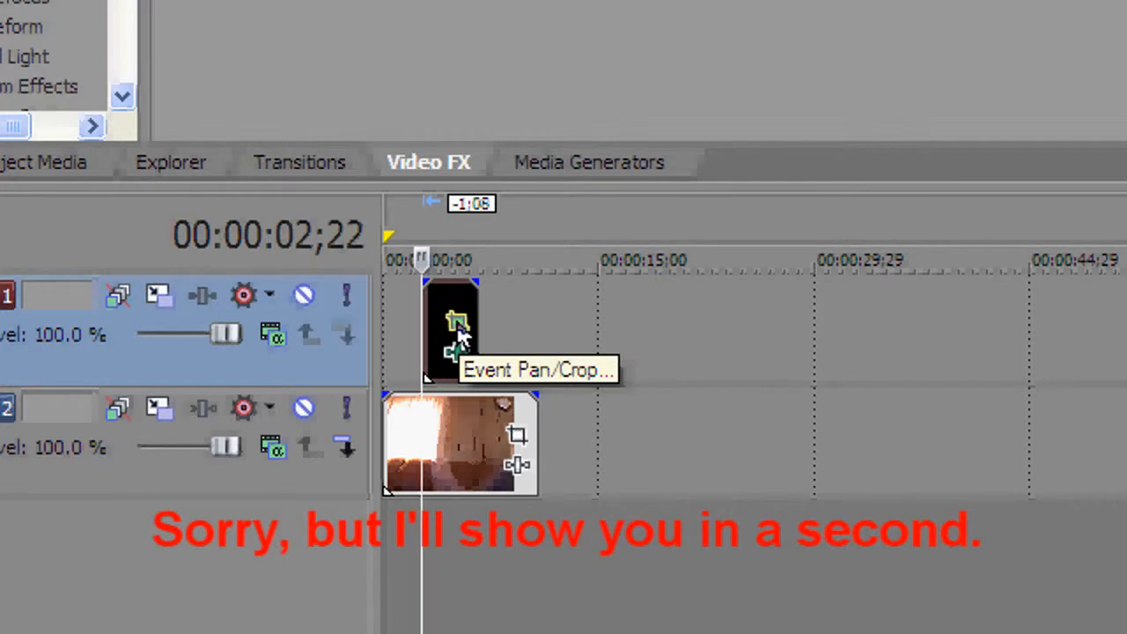
Step: Open the flames event's Chroma Keyer settings, reposition the effect window, and set the low threshold to 0.270
click(456, 355)
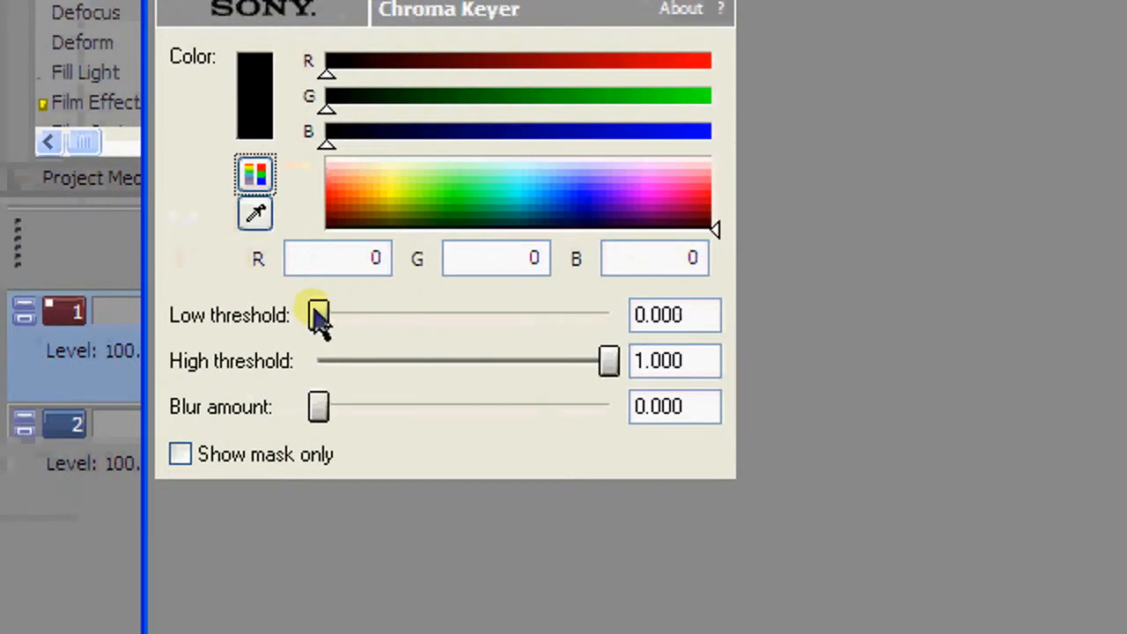
drag(319, 317, 332, 316)
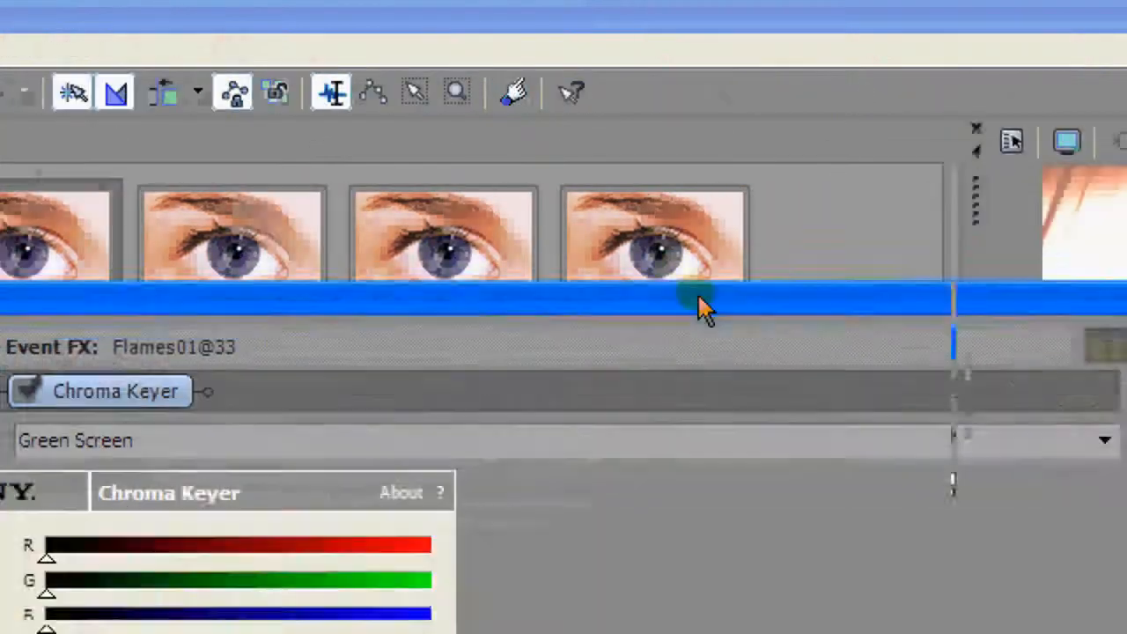
drag(698, 292, 360, 299)
click(335, 379)
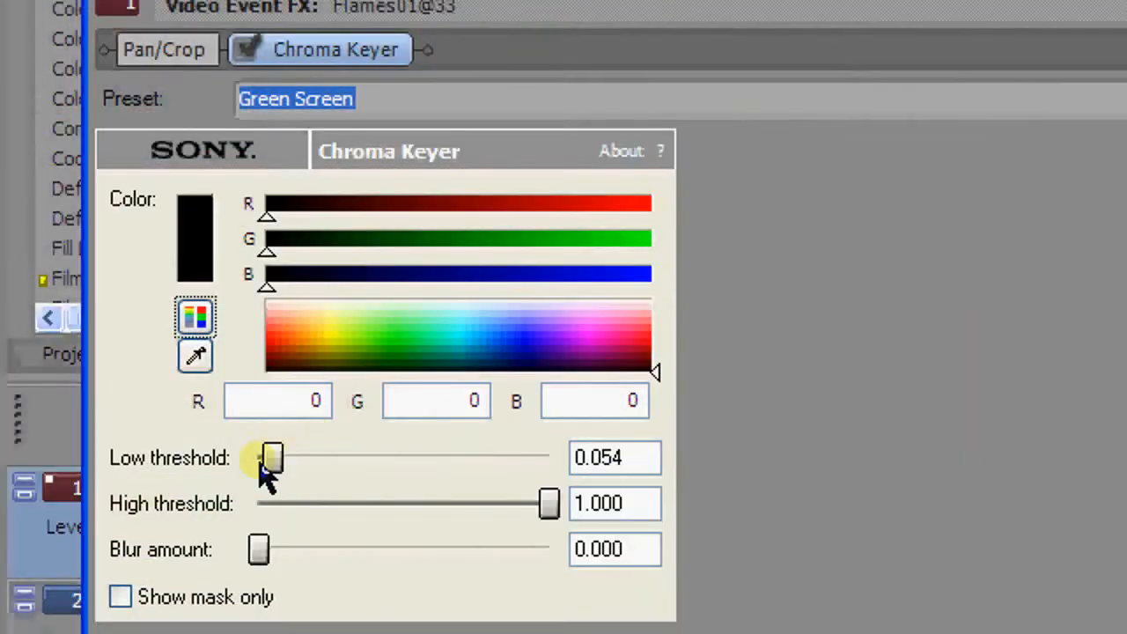
drag(267, 458, 685, 537)
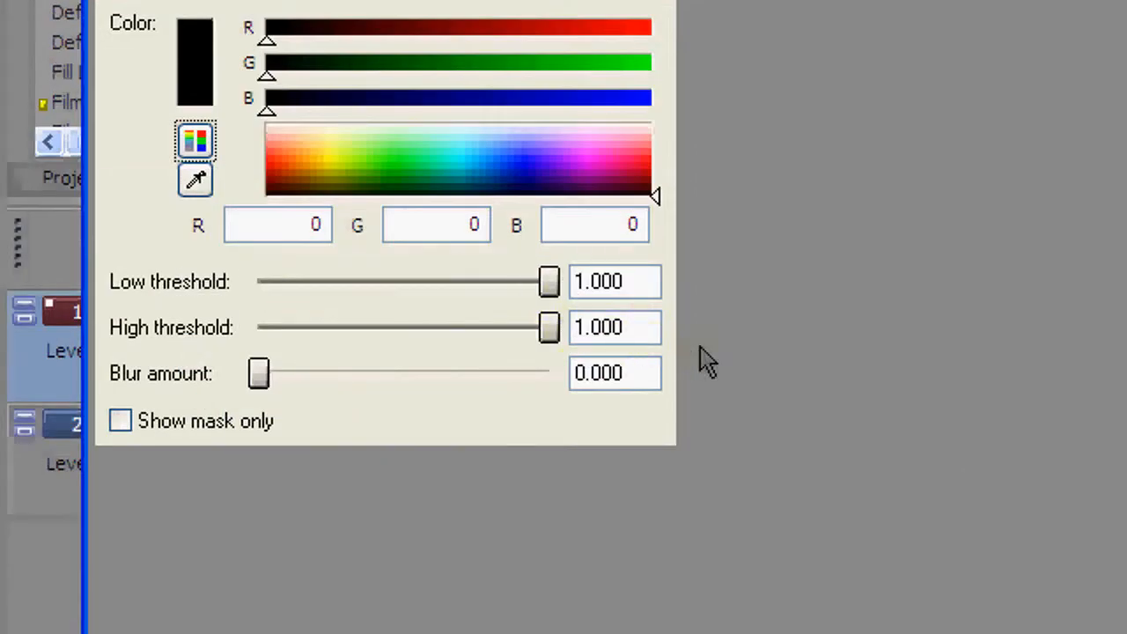
drag(705, 361, 341, 324)
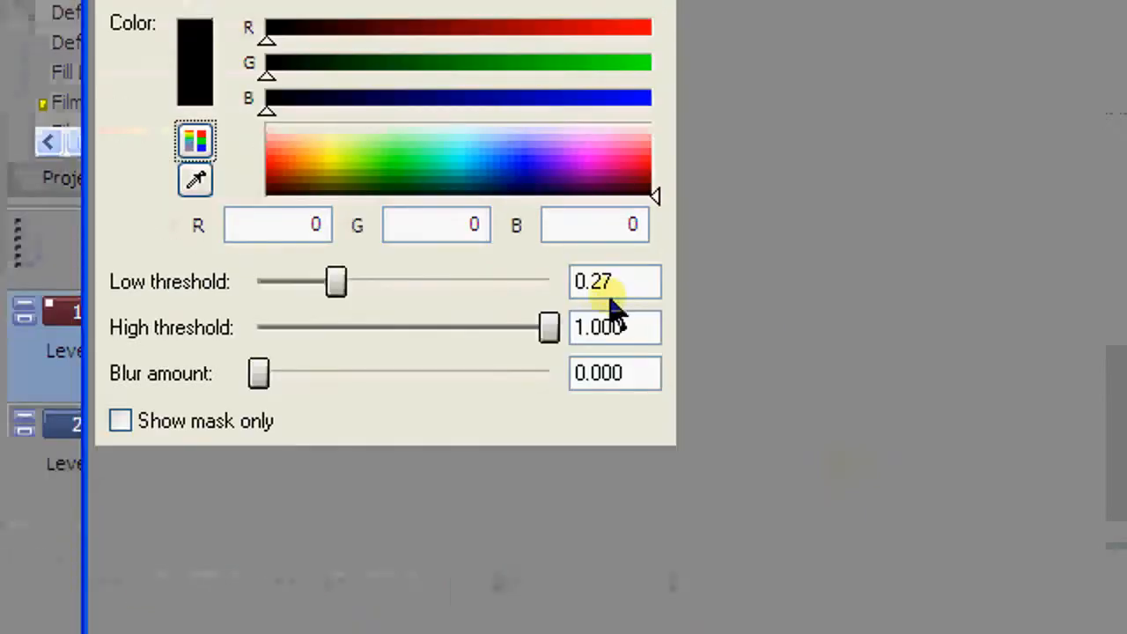
Step: Fine-tune the Chroma Keyer to a low threshold of 0.375 and blur amount of 0.050, adjust the high threshold, and close the effect settings
drag(557, 333, 566, 370)
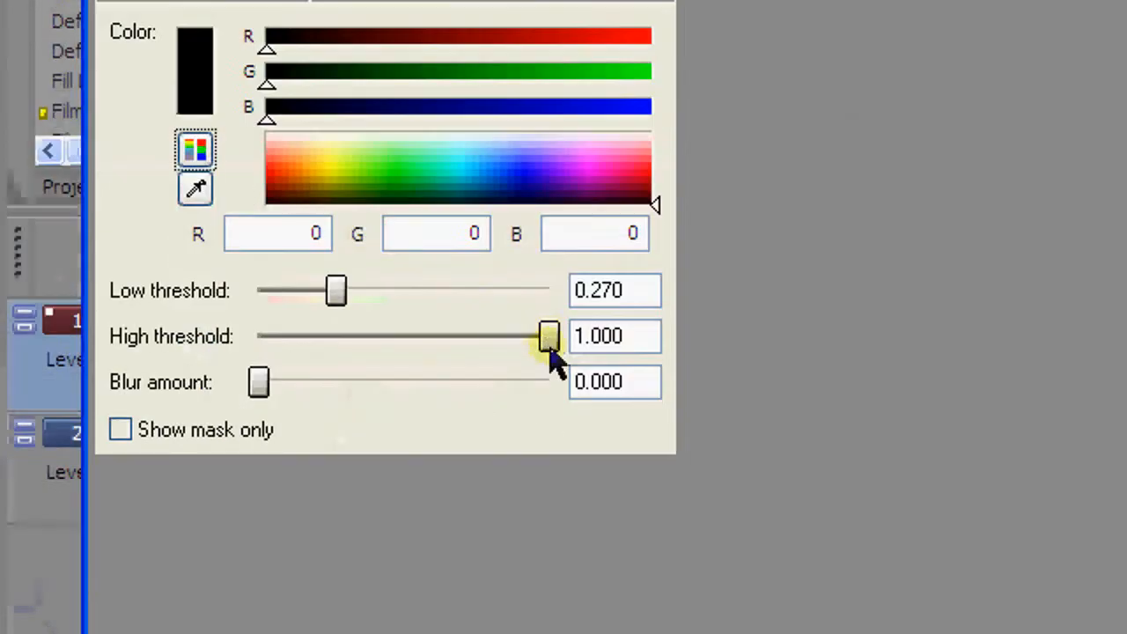
mouse_move(279, 394)
mouse_down()
mouse_move(309, 395)
mouse_move(289, 390)
mouse_up()
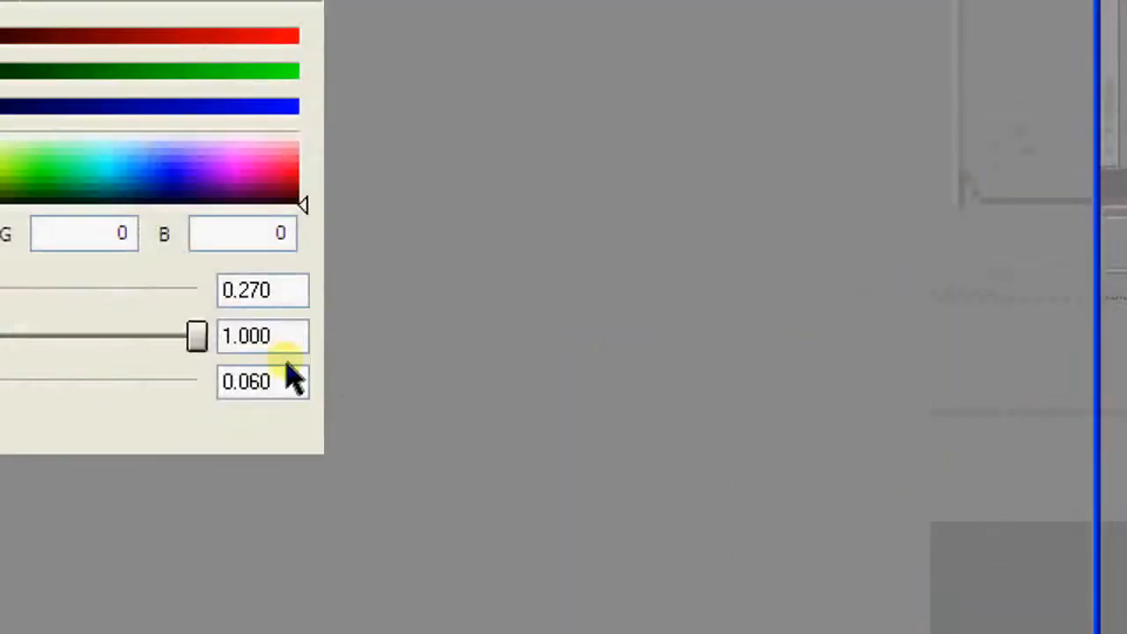
drag(432, 384, 425, 384)
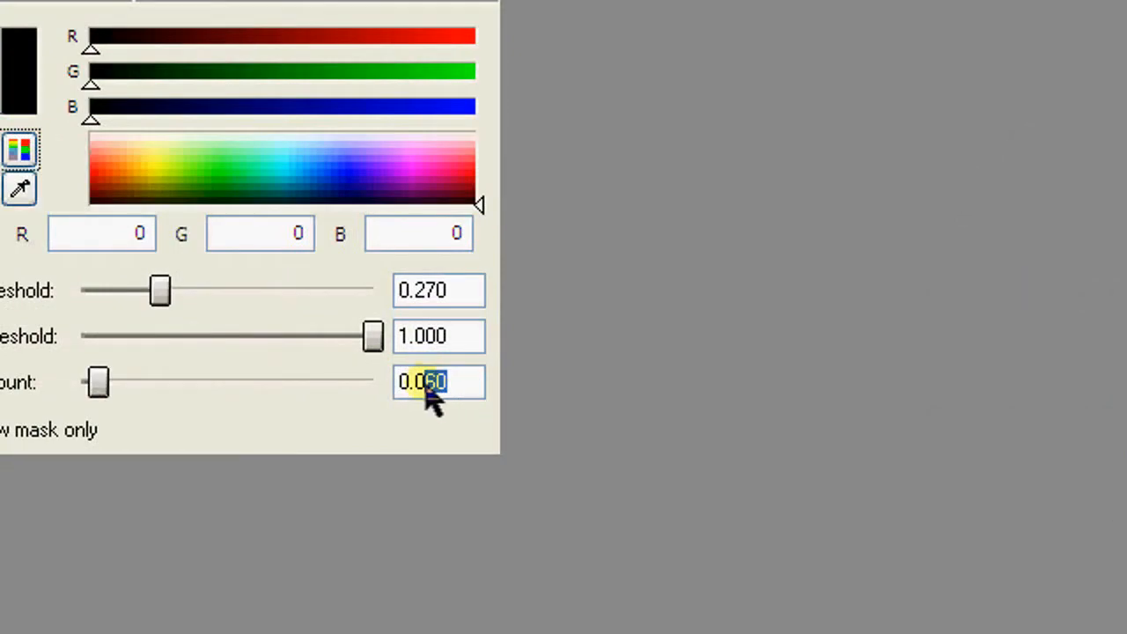
text(50)
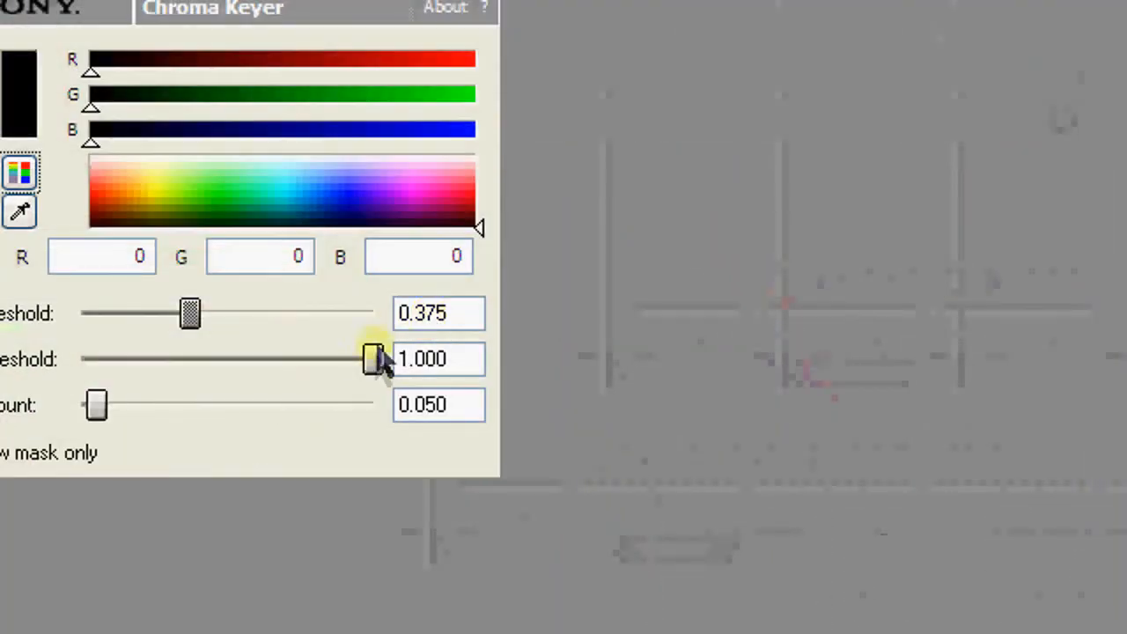
drag(381, 352, 291, 370)
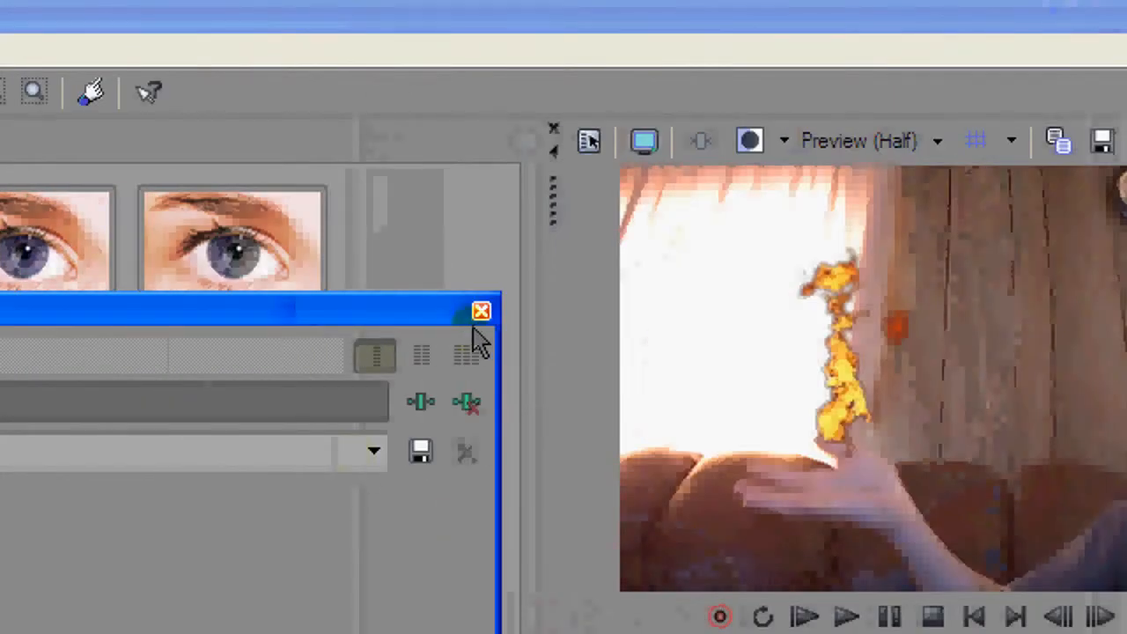
click(305, 311)
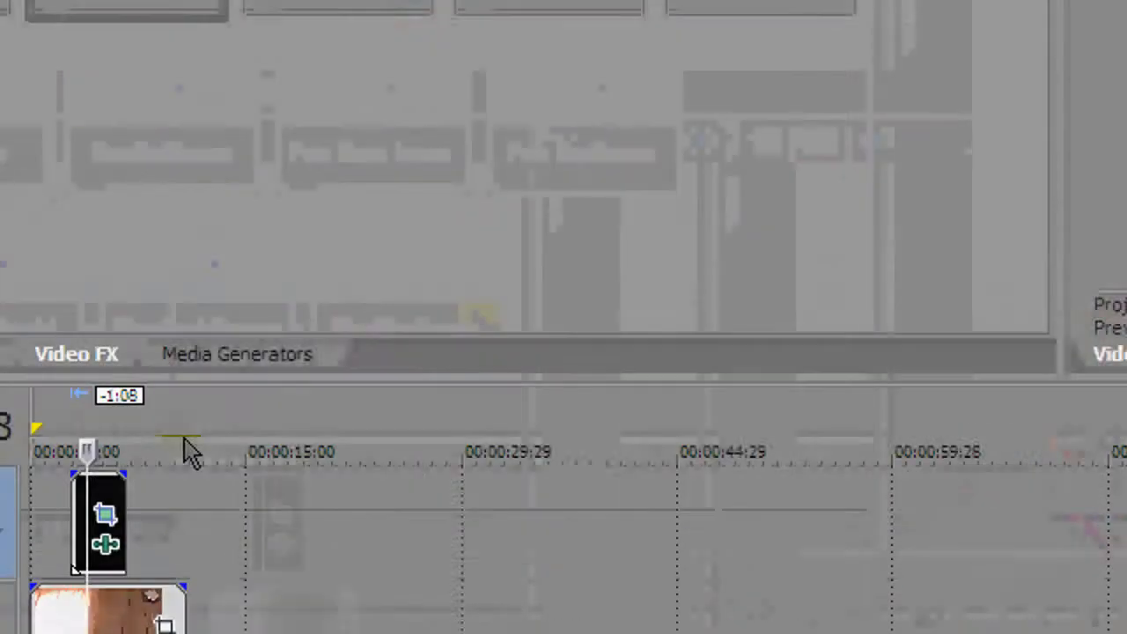